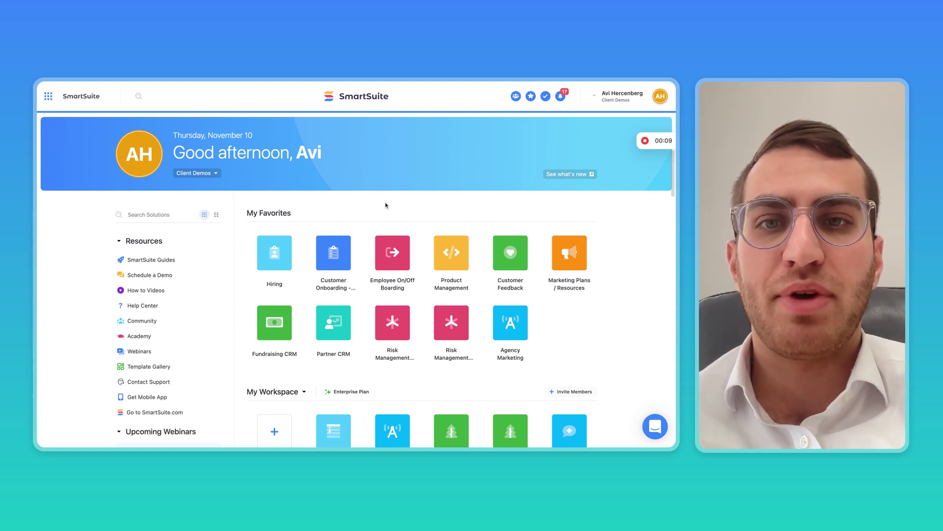
Open the Partner CRM solution on its Pipeline table of deals.
scroll(386, 206, down, 3)
scroll(386, 205, up, 3)
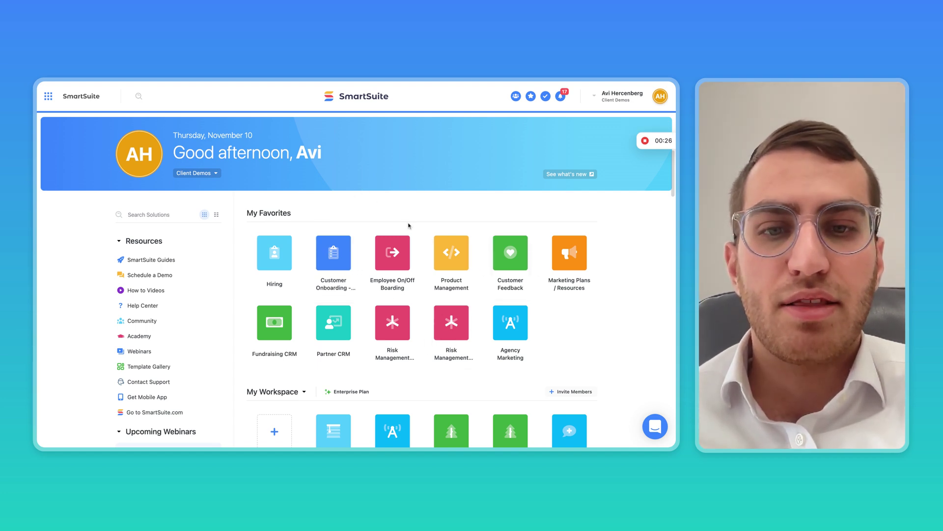
scroll(408, 226, down, 3)
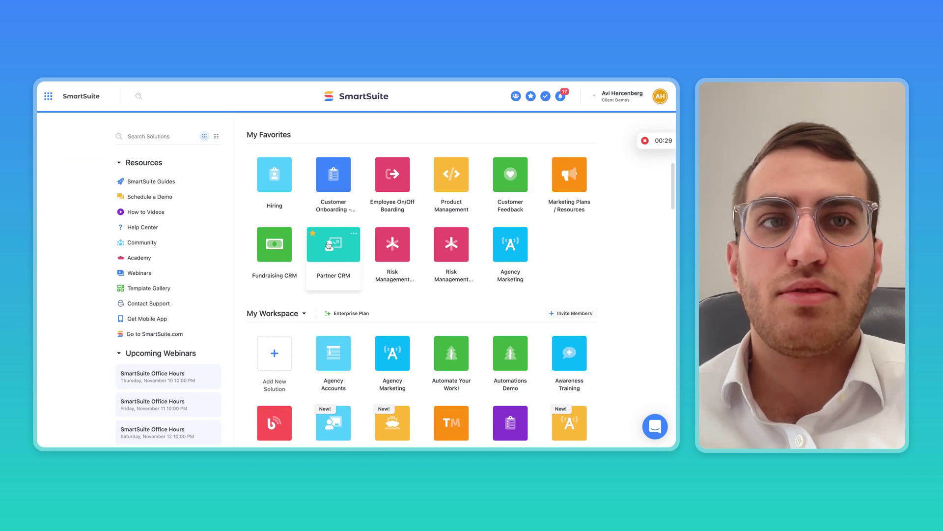
click(329, 244)
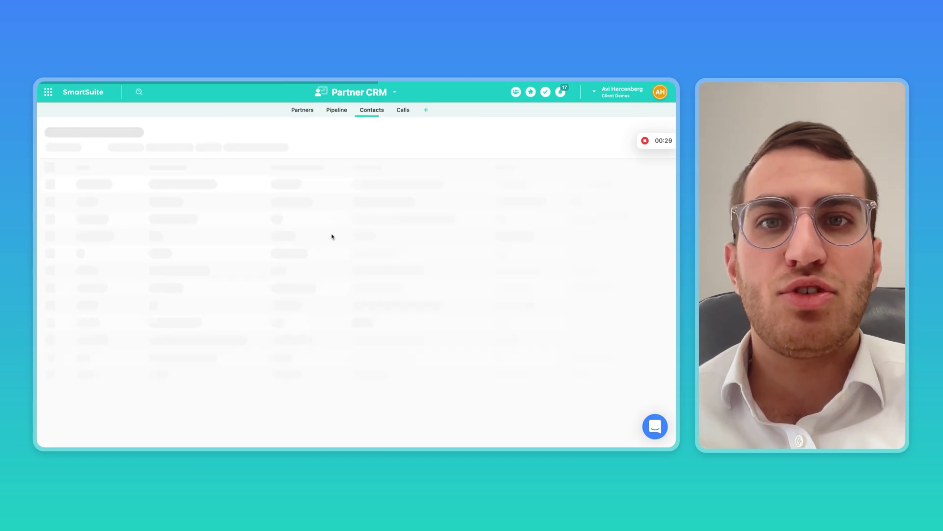
click(333, 112)
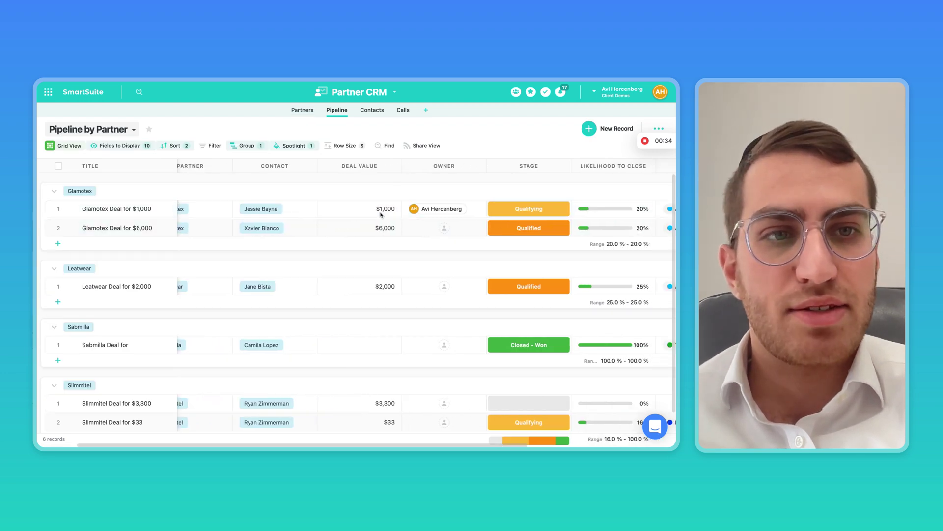
Scroll across the grid and inspect the Owner cells of the two Glamotex deals.
scroll(381, 215, right, 5)
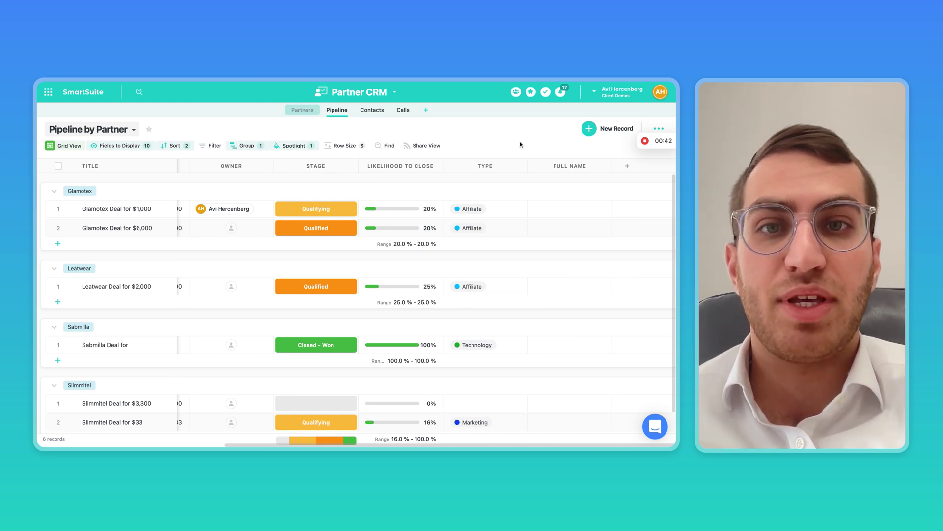
click(210, 212)
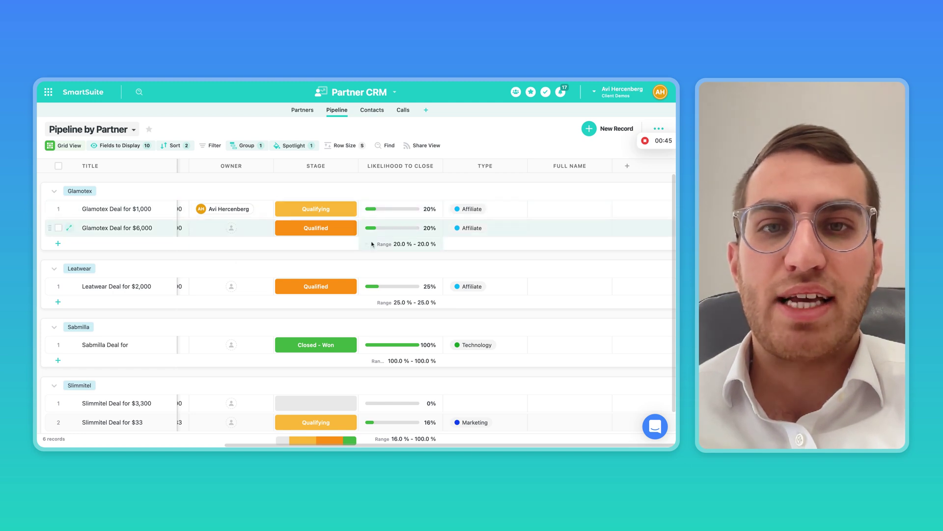
click(202, 221)
click(208, 189)
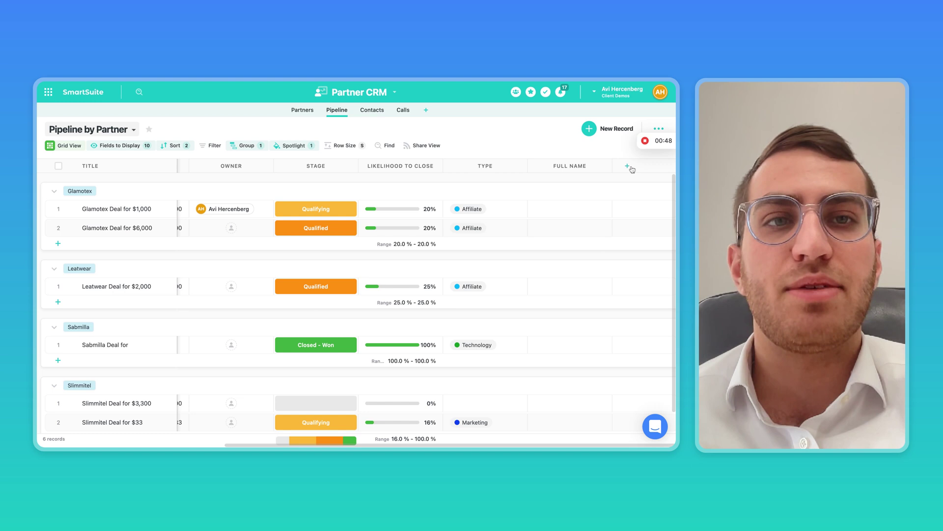
click(545, 92)
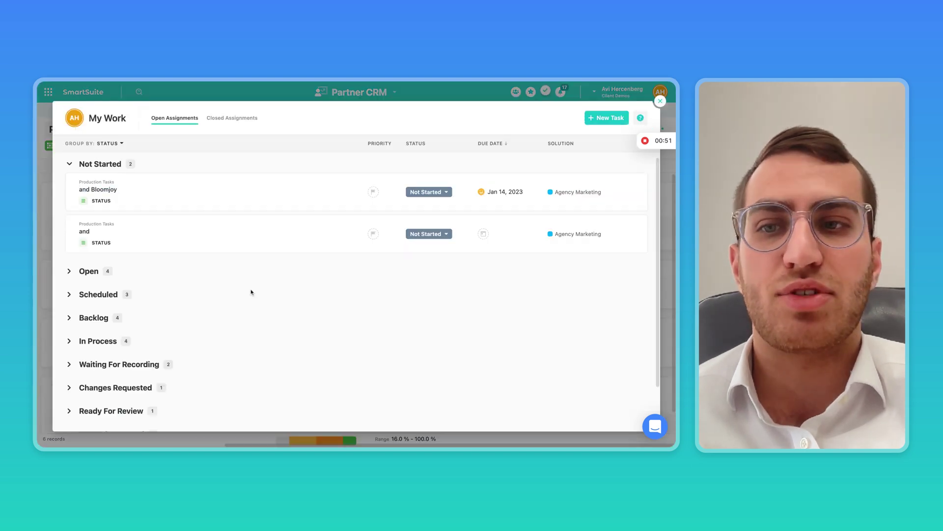
click(659, 101)
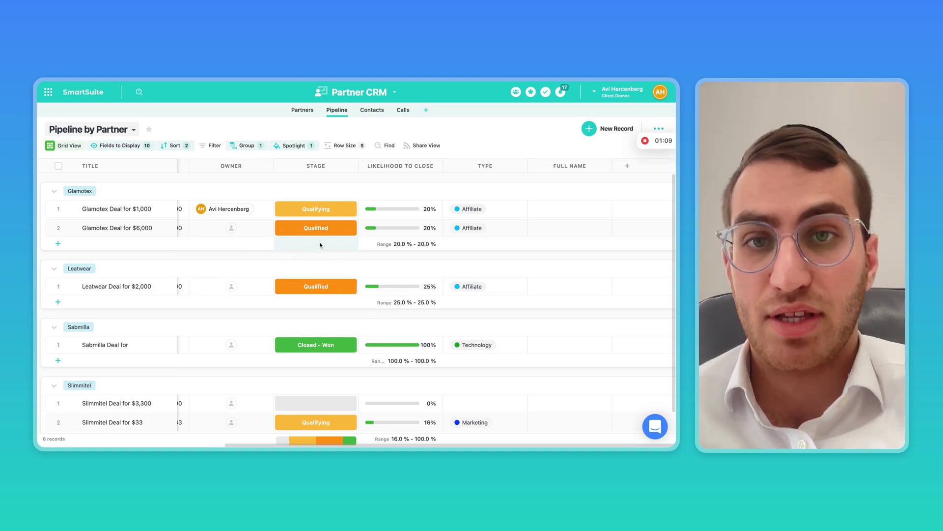
Set the Glamotex Deal for $6,000 Owner to your own user, matching the $1,000 deal.
click(394, 225)
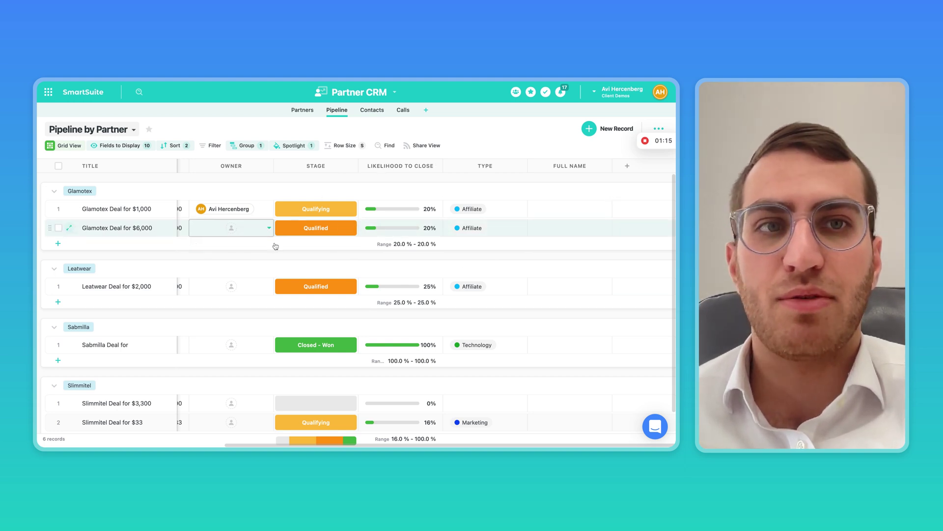
scroll(275, 246, down, 1)
scroll(295, 245, left, 3)
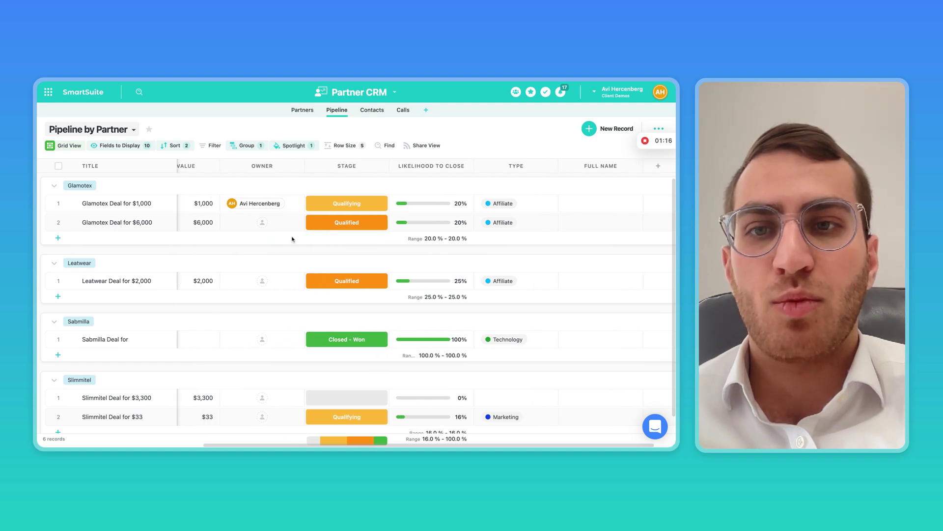
click(274, 227)
scroll(273, 227, left, 4)
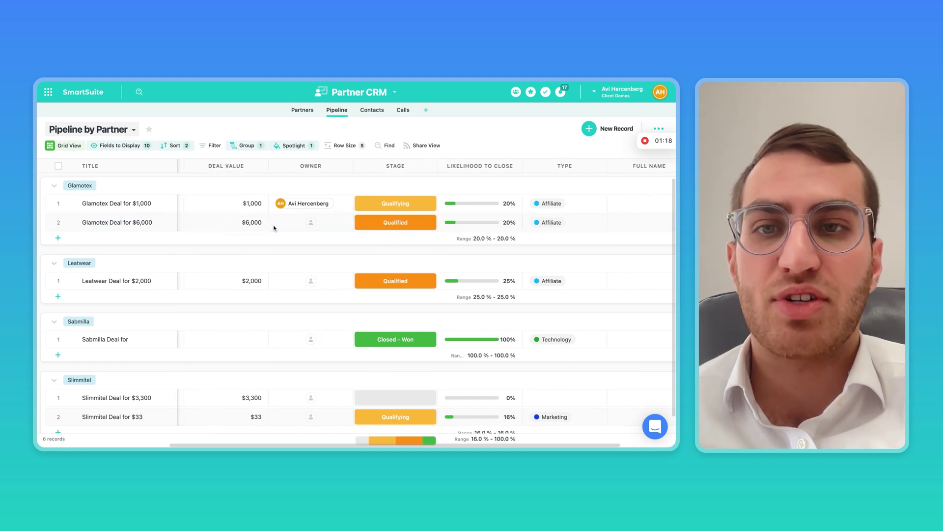
scroll(268, 227, left, 2)
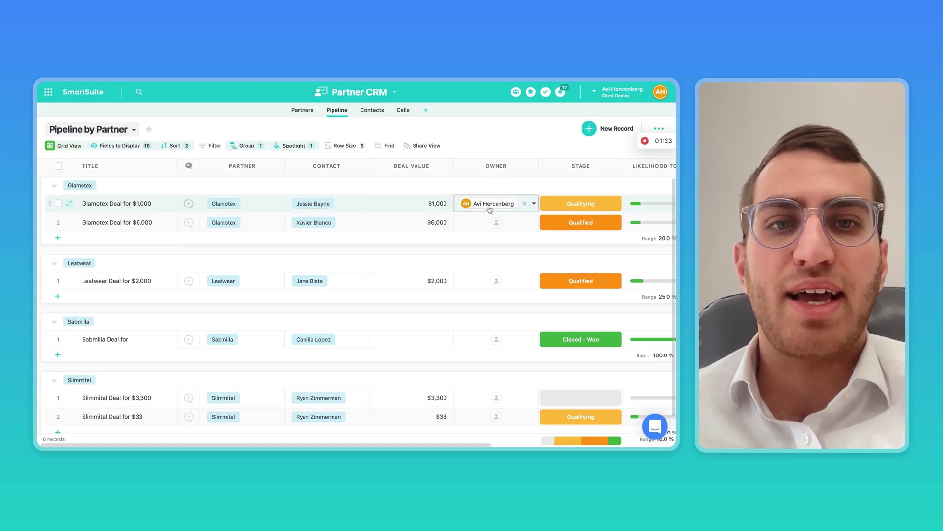
click(498, 224)
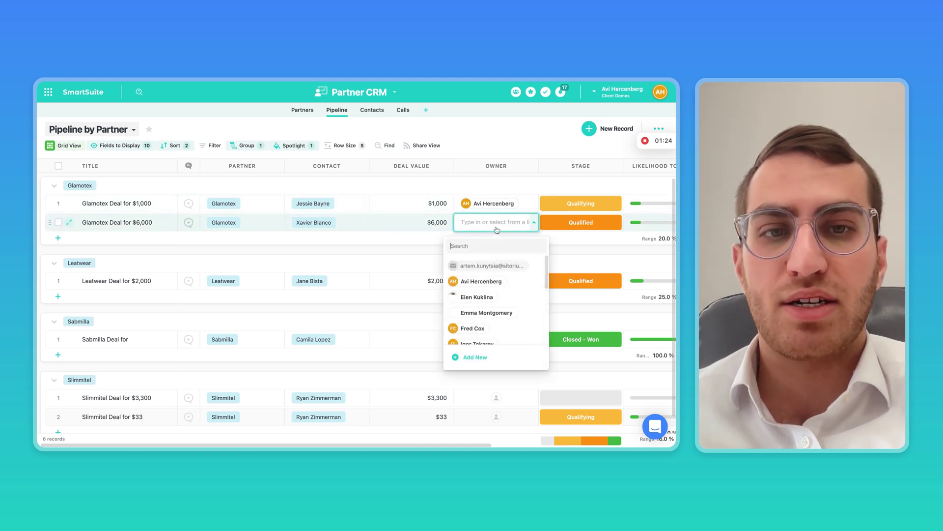
click(496, 282)
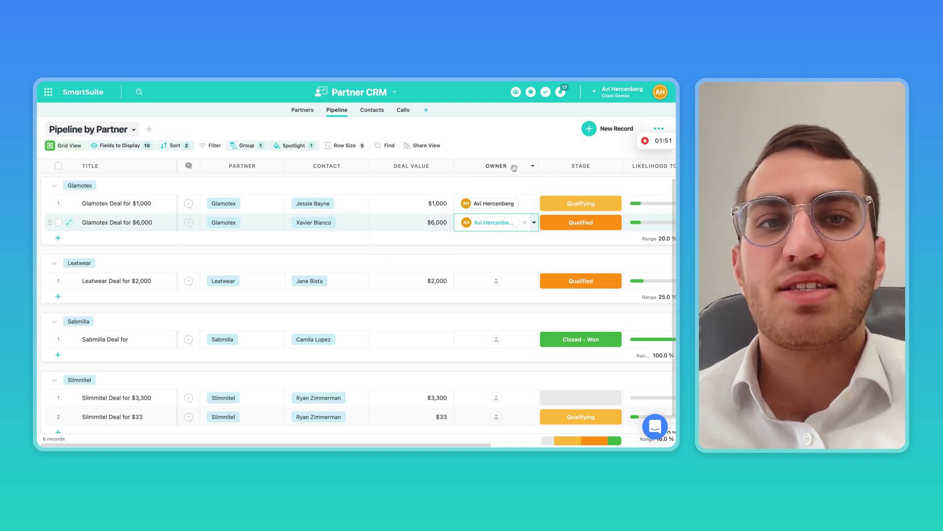
Review the Owner field's settings, then bring up My Work assignments grouped by status.
scroll(472, 172, right, 1)
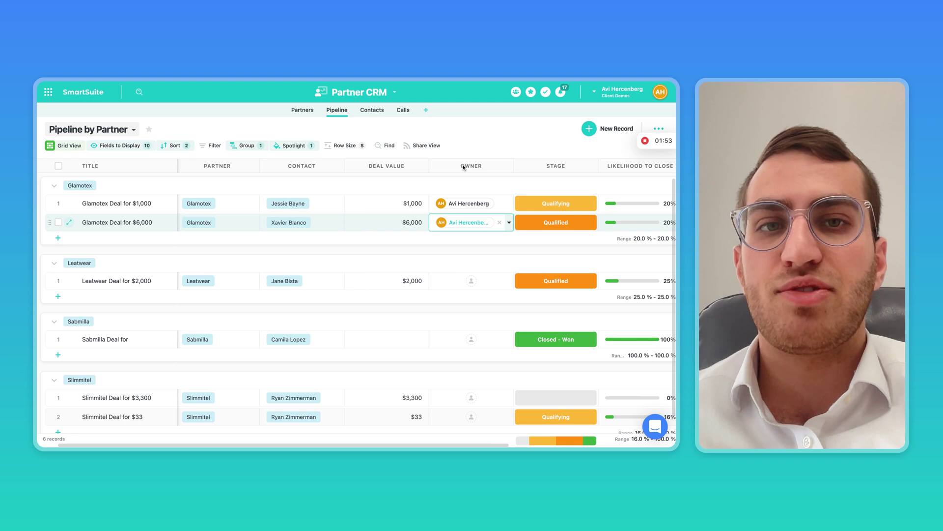
double_click(476, 167)
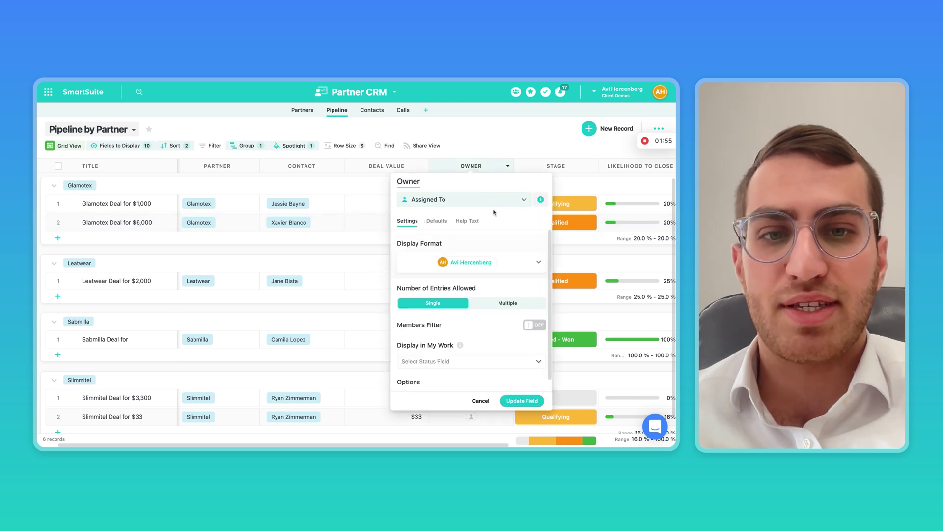
scroll(424, 347, down, 1)
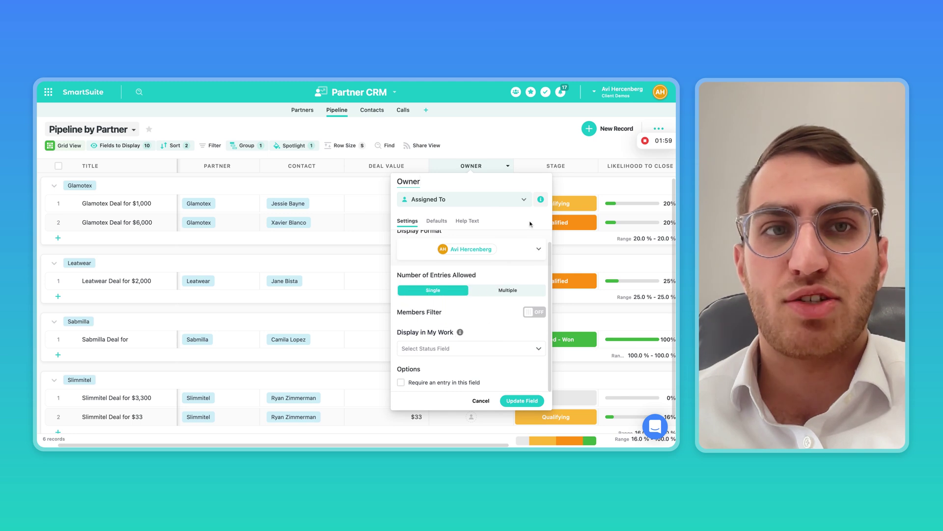
click(546, 93)
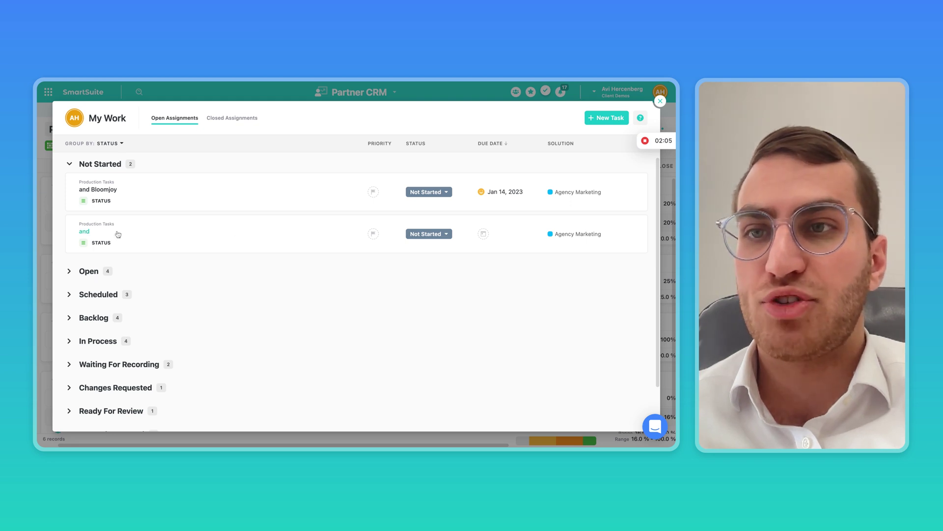
Regroup the My Work assignments by Due Date, then by Solution.
click(112, 146)
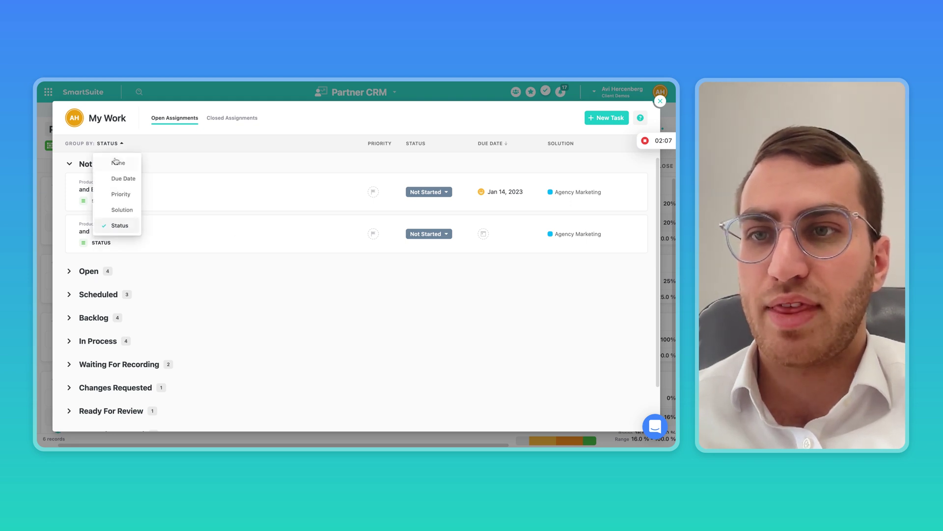
click(122, 179)
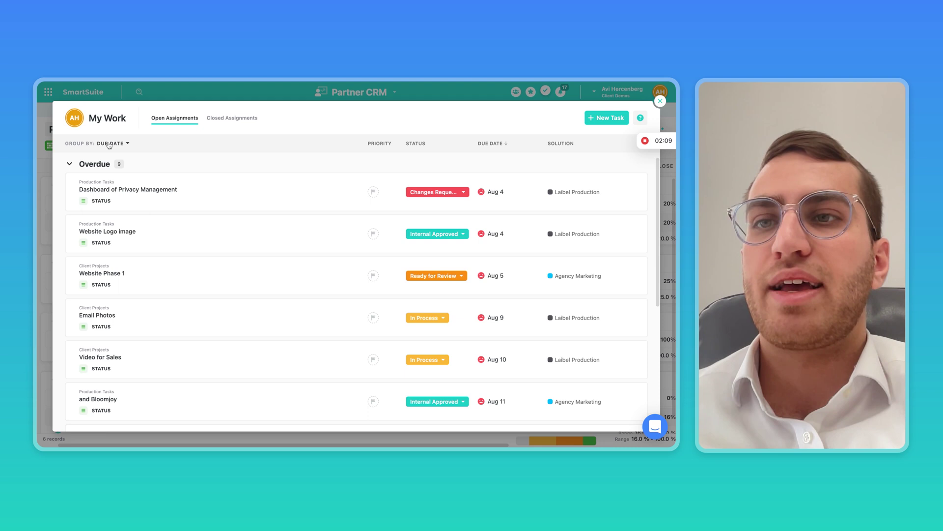
click(108, 144)
click(123, 208)
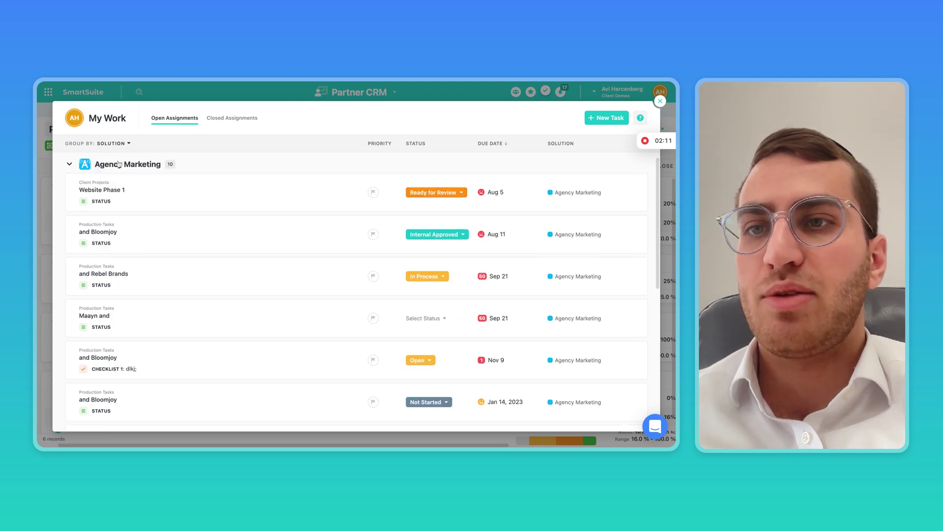
View the Website Phase 1 project record's comments, then close the record and My Work.
click(225, 198)
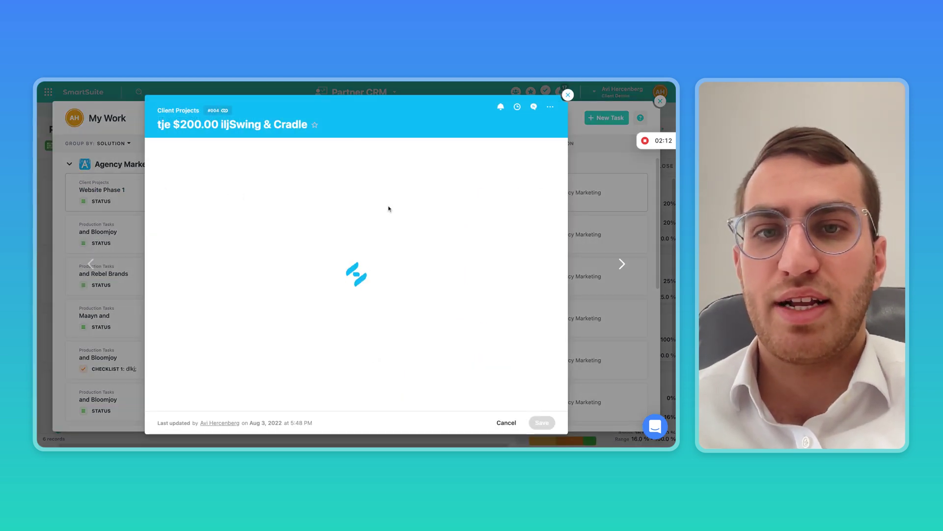
click(534, 107)
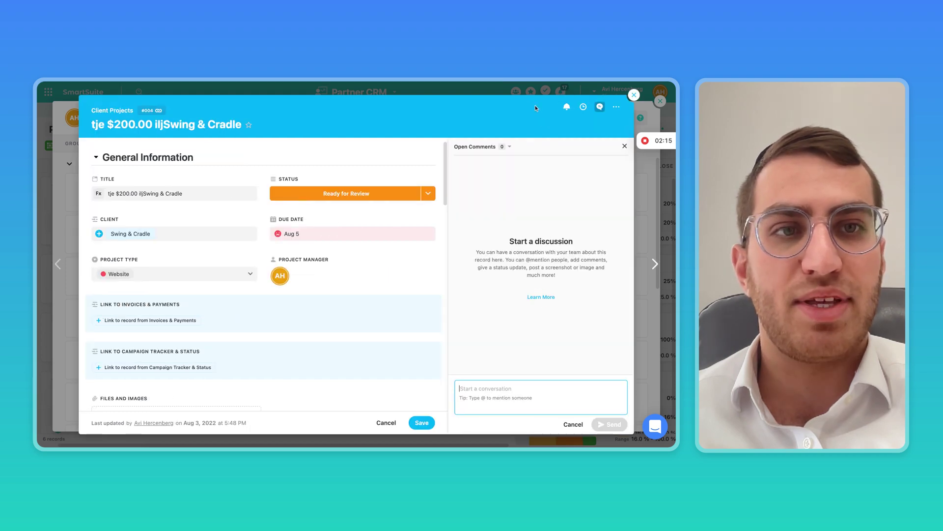
click(634, 95)
click(660, 102)
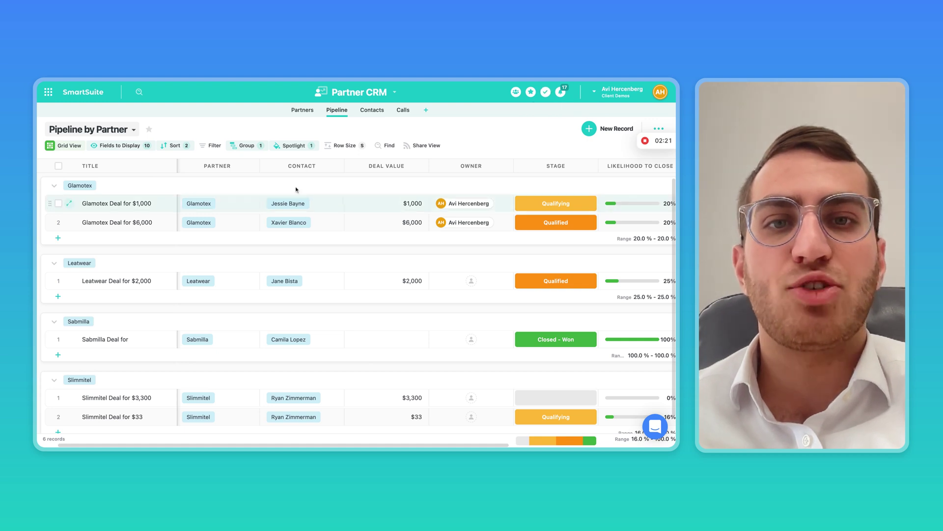
Open the Owner field settings and dismiss them without picking Stage for Display in My Work.
click(484, 223)
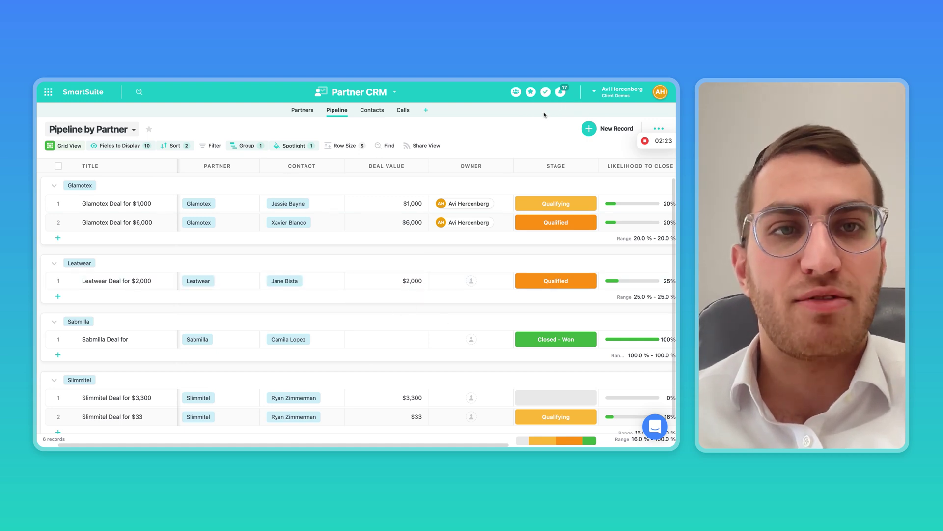
double_click(471, 166)
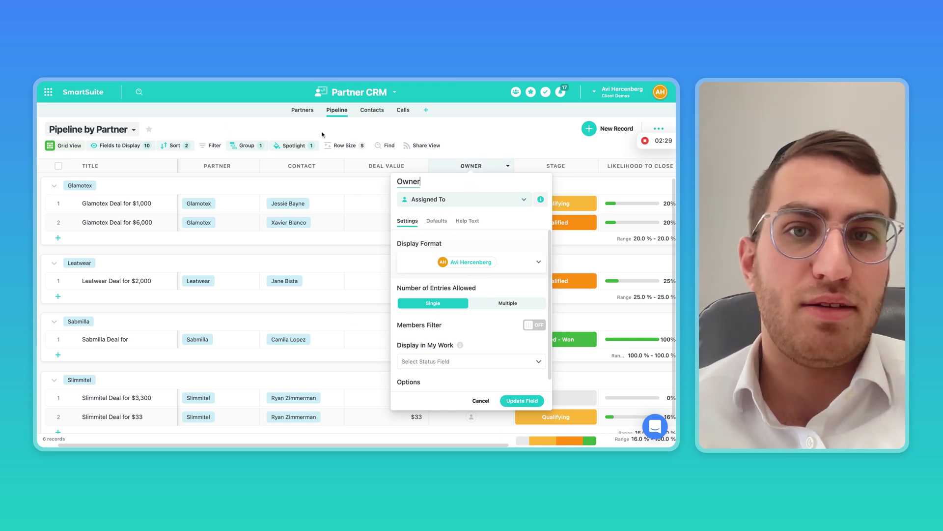
scroll(431, 339, down, 1)
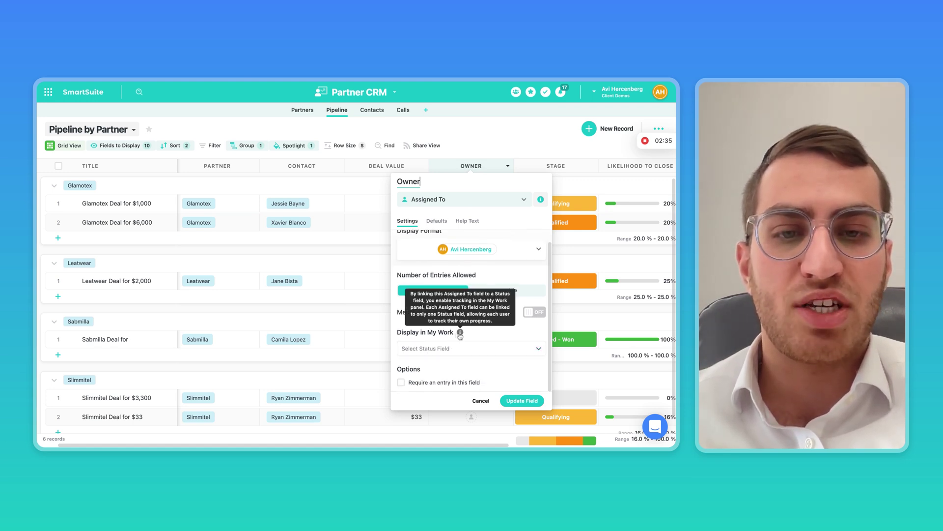
click(430, 348)
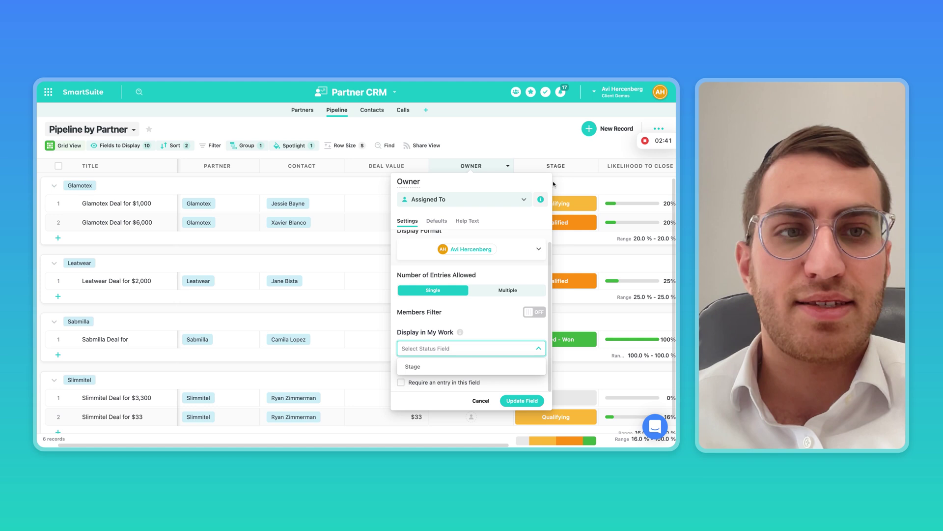
scroll(554, 184, up, 1)
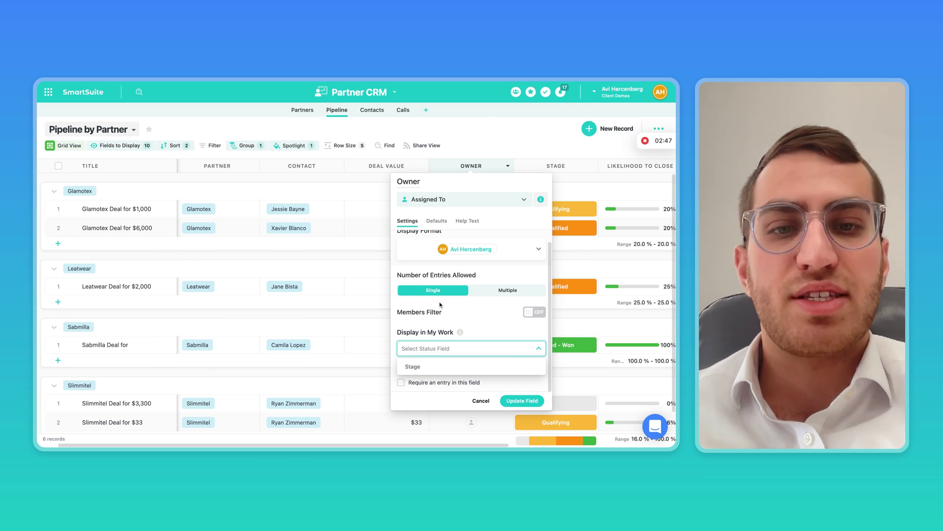
click(452, 349)
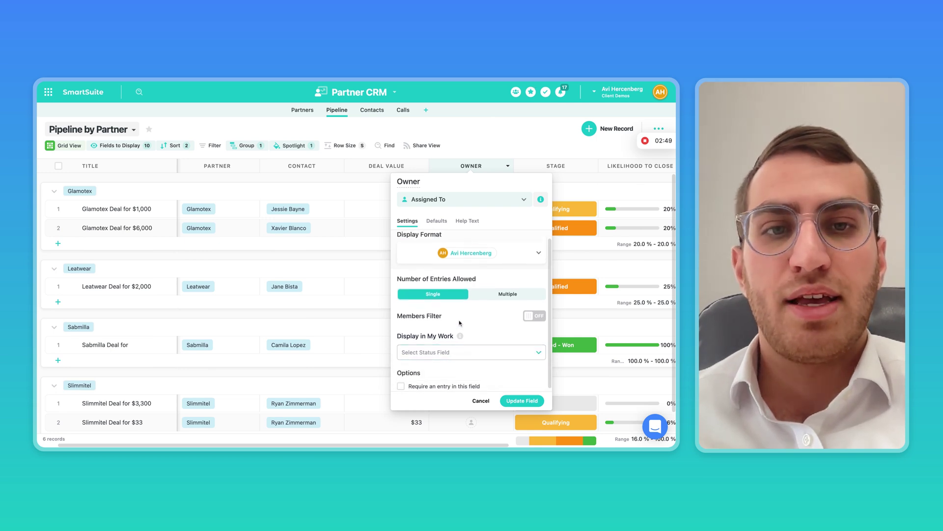
click(469, 212)
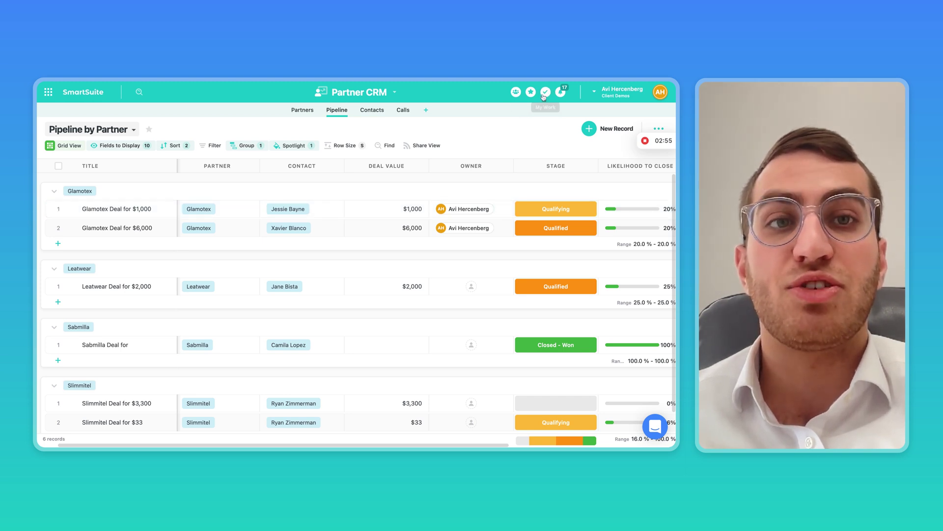
Add a Checklist field named Checklist 1 at the end of the grid.
scroll(484, 230, right, 5)
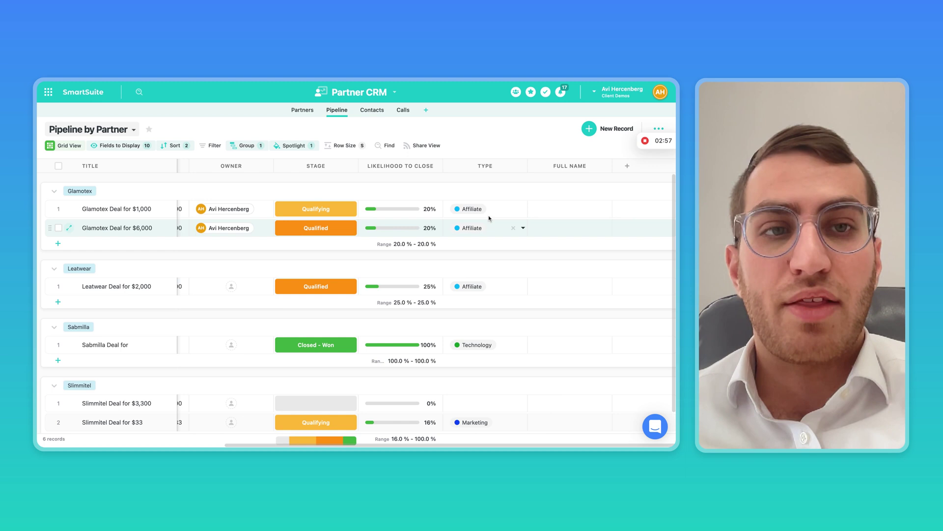
click(627, 167)
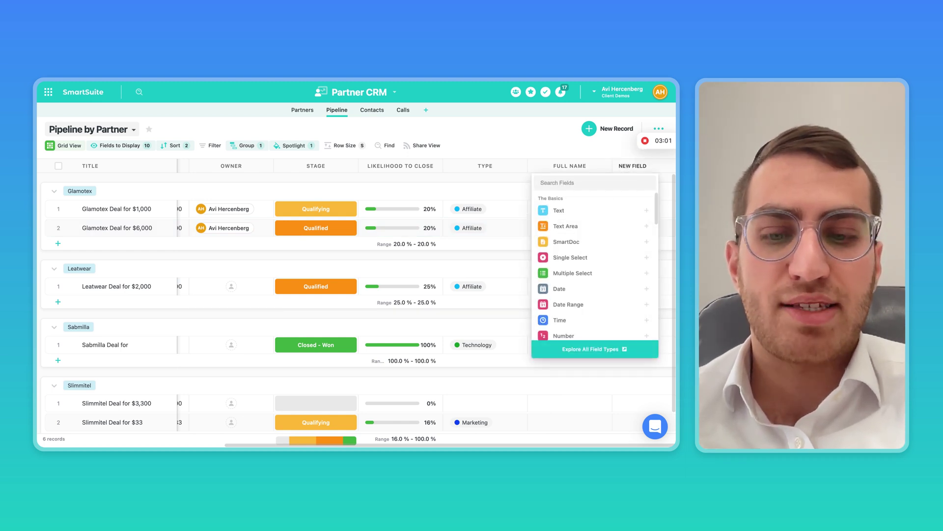
text(ch)
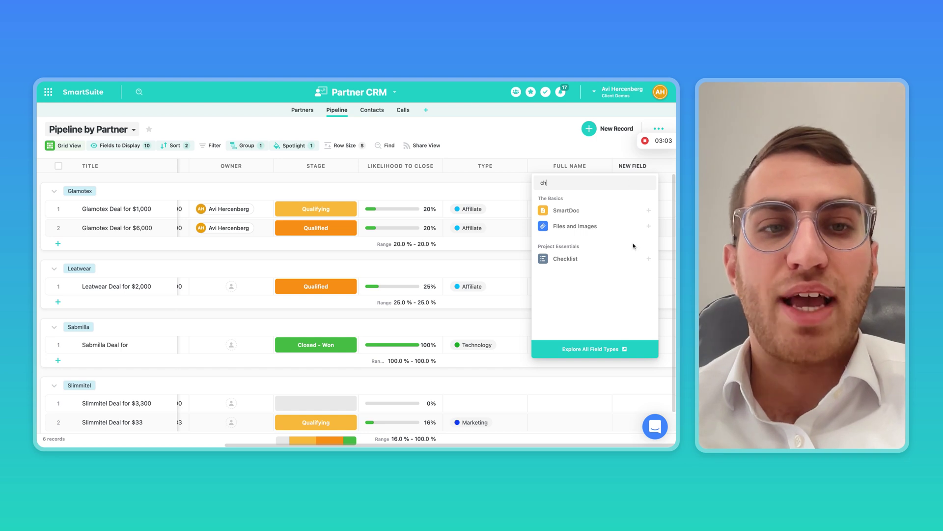
mouse_move(598, 260)
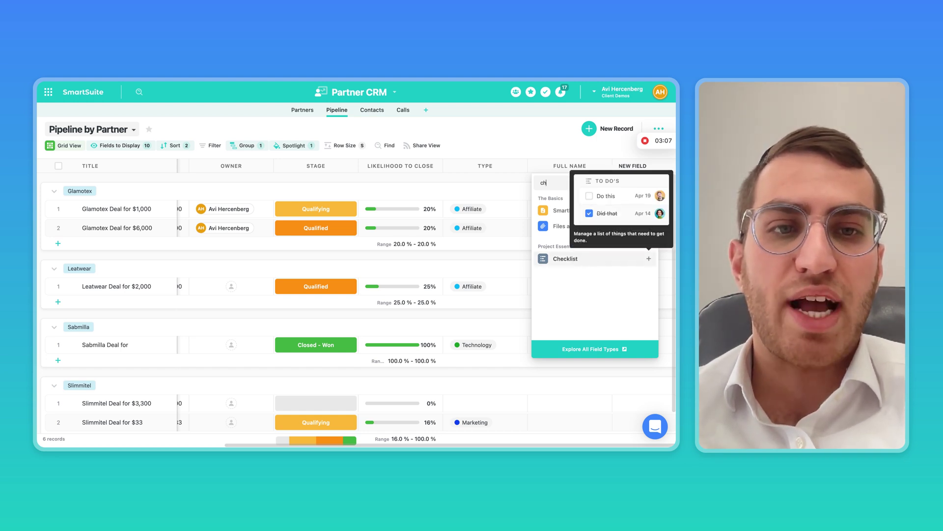
click(565, 258)
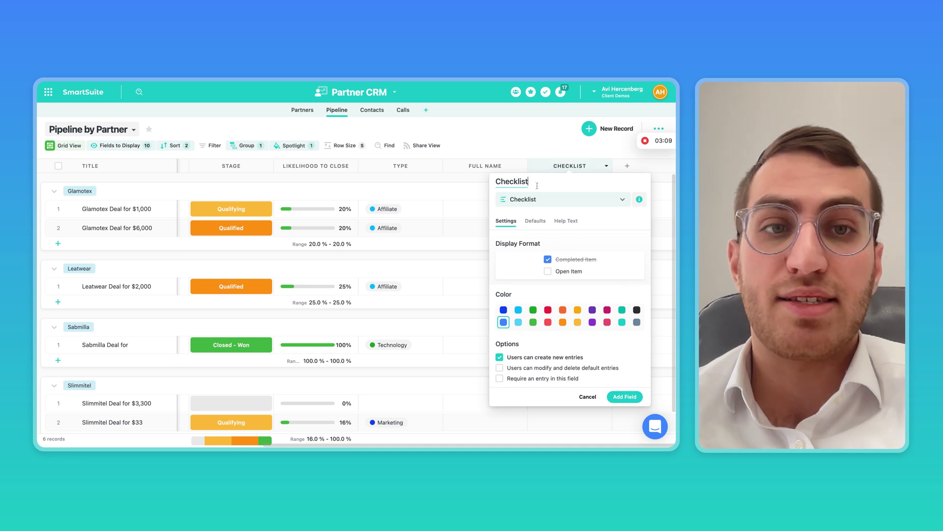
text(1)
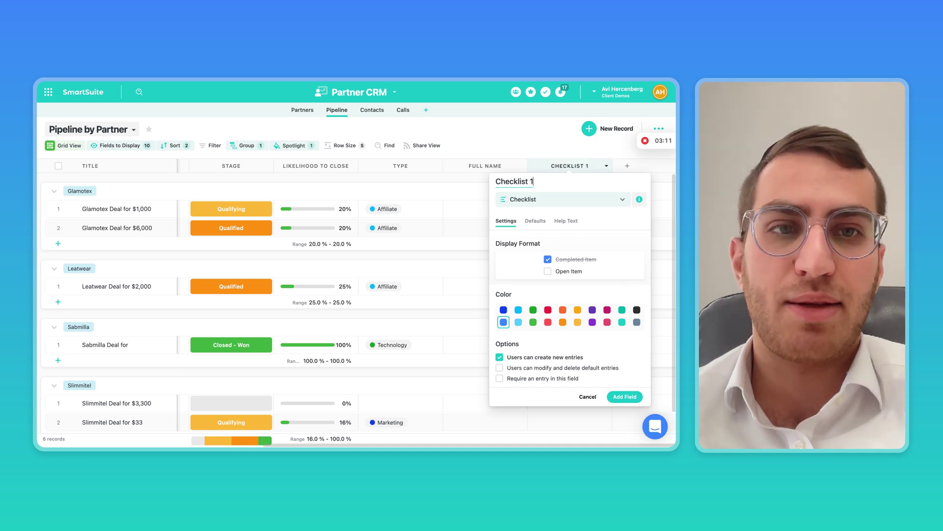
click(623, 397)
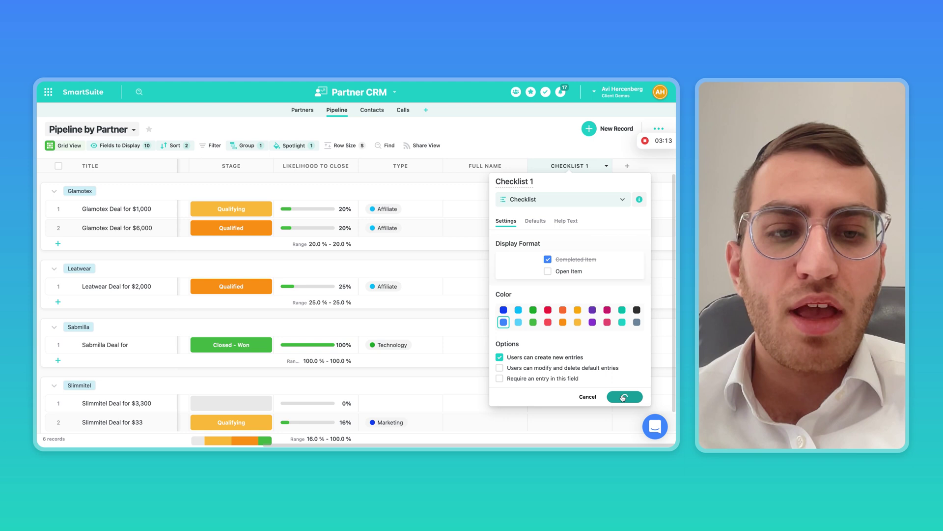
Abandon a second field search, then open and close the first Glamotex deal's checklist cell.
click(628, 166)
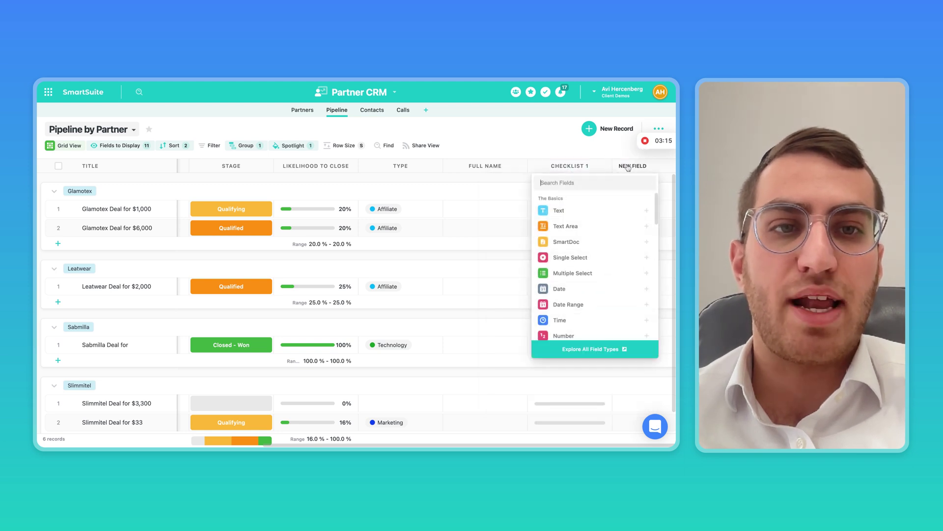
text(dhec)
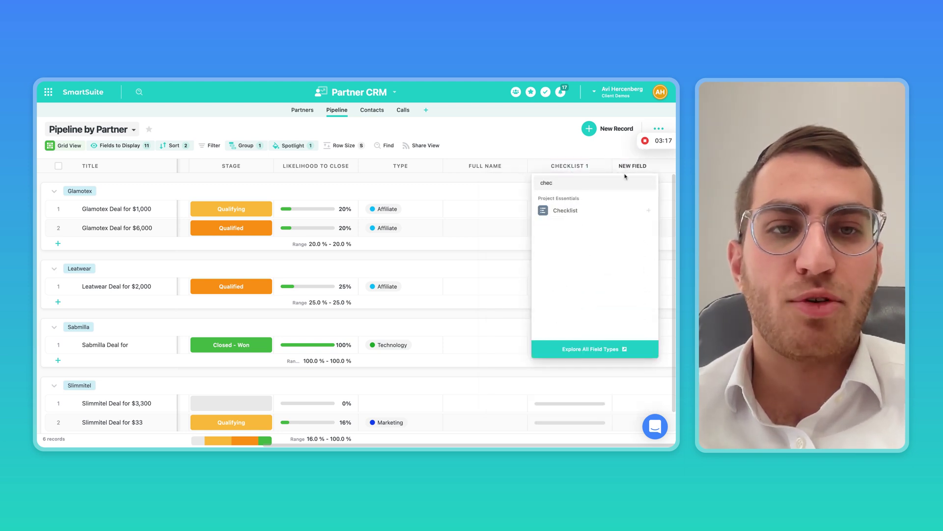
double_click(554, 184)
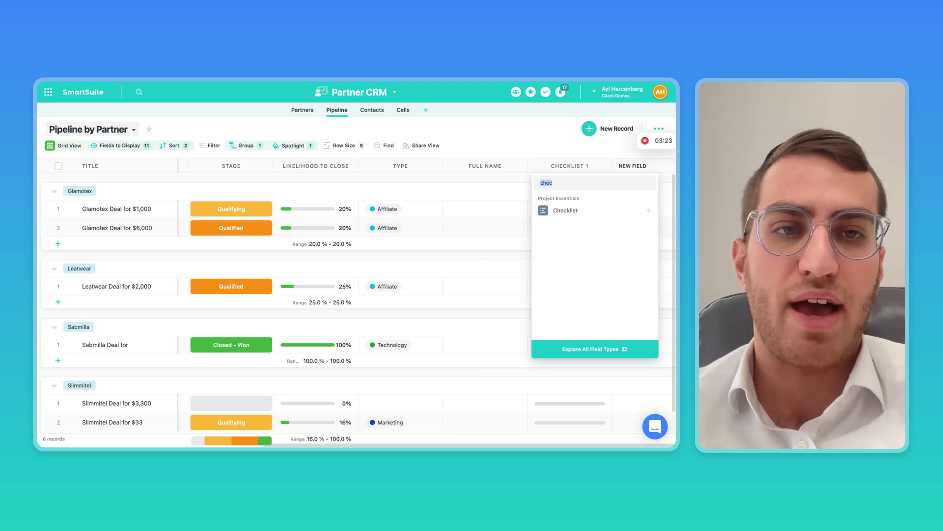
key(BackSpace)
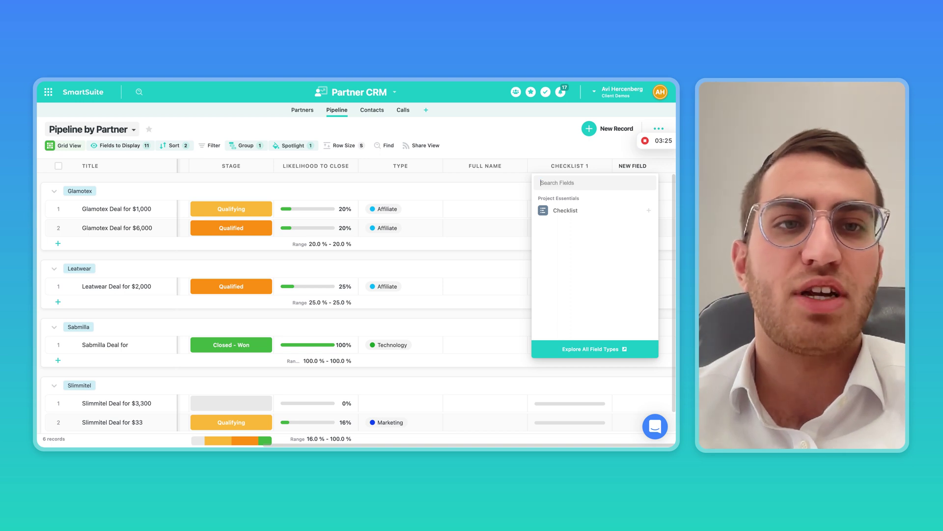
click(535, 149)
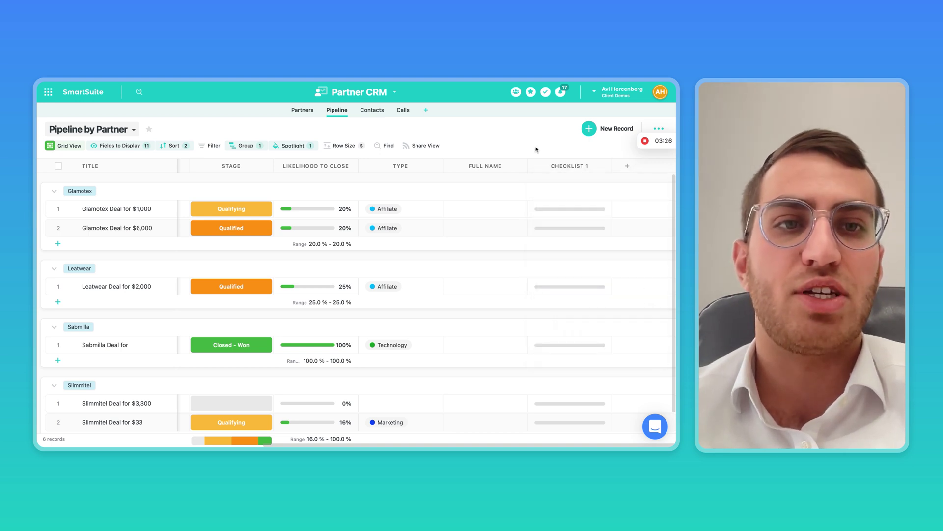
click(567, 209)
click(504, 207)
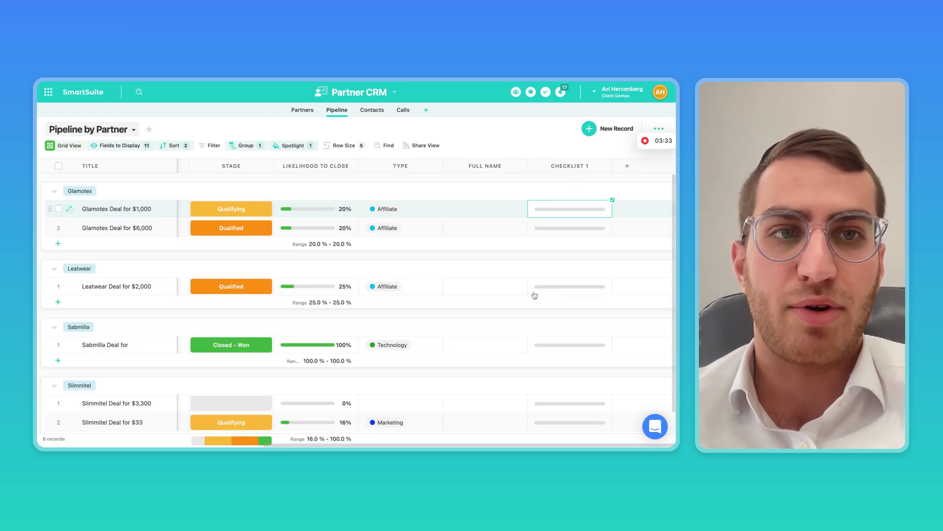
click(627, 167)
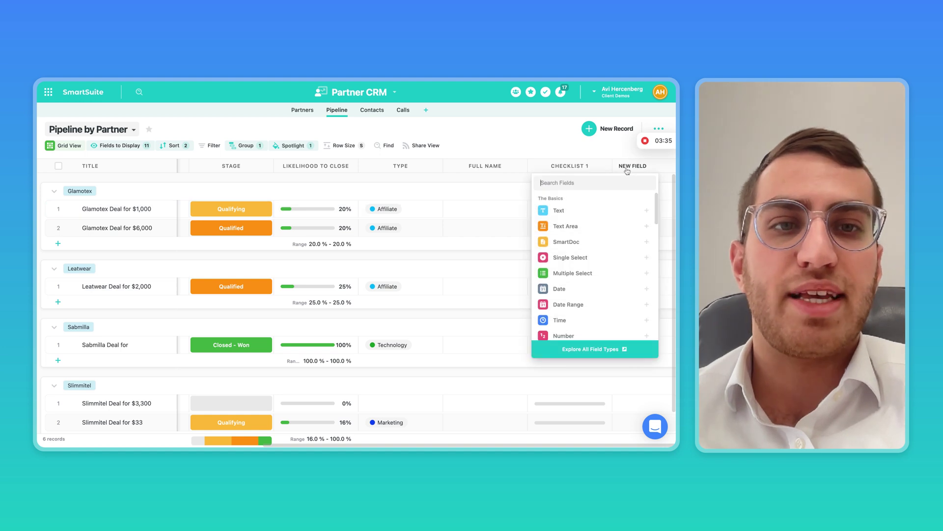
text(sub)
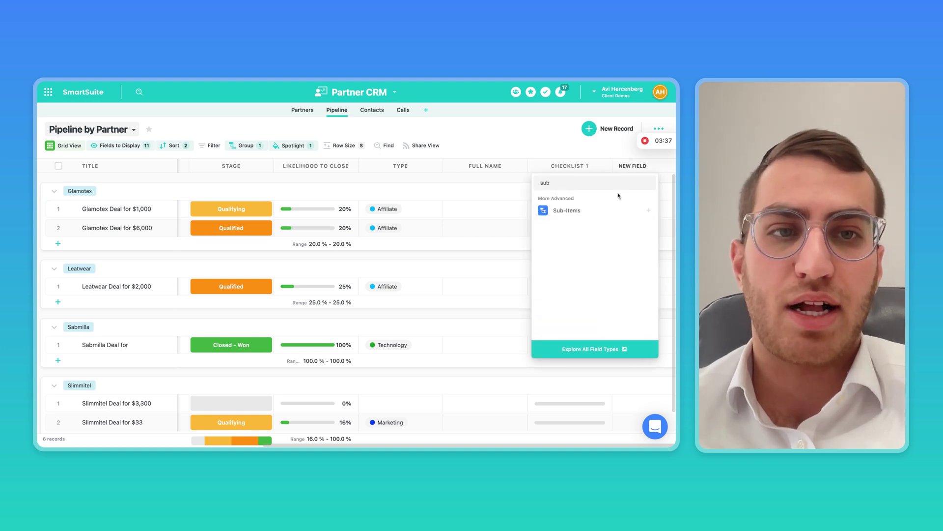
mouse_move(601, 217)
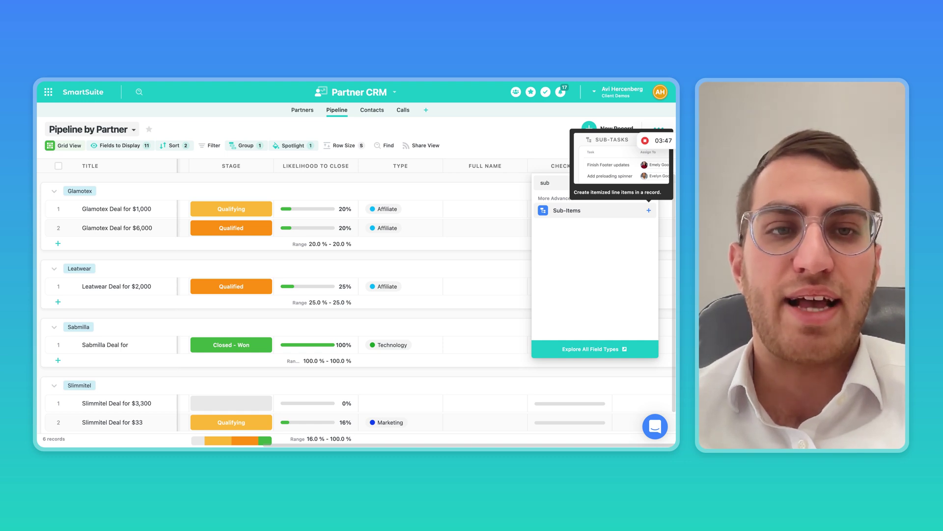
click(599, 210)
click(640, 295)
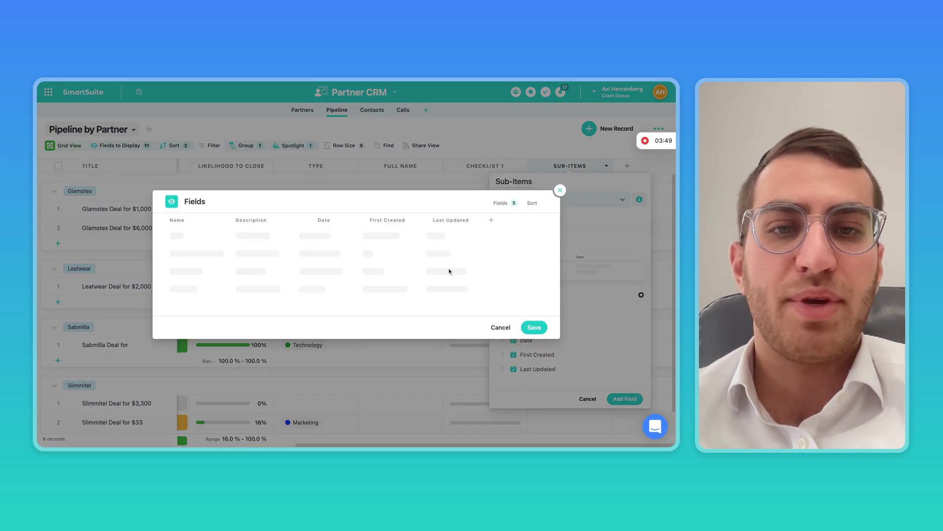
click(493, 220)
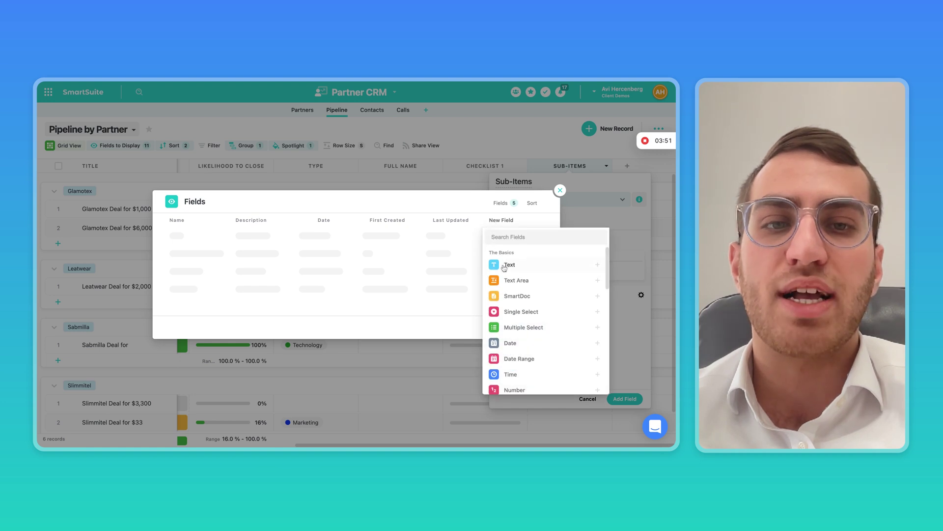
click(449, 219)
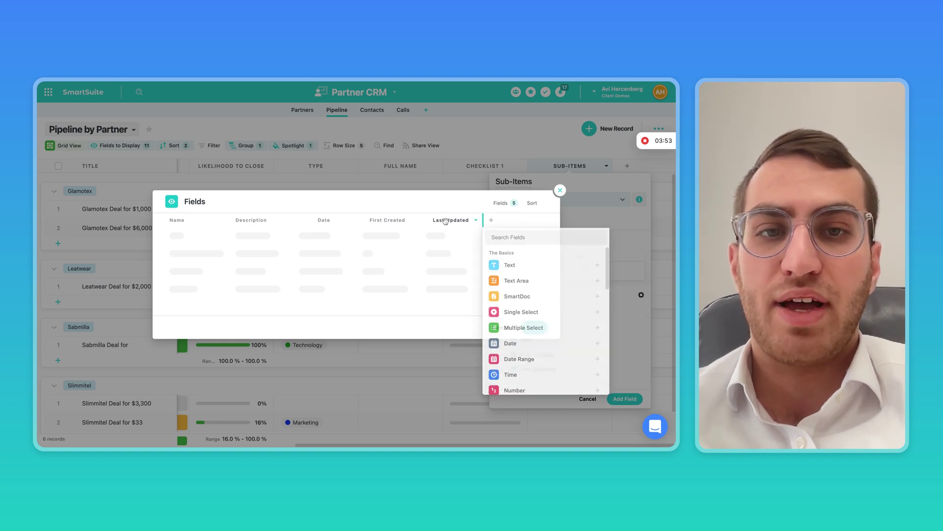
click(477, 223)
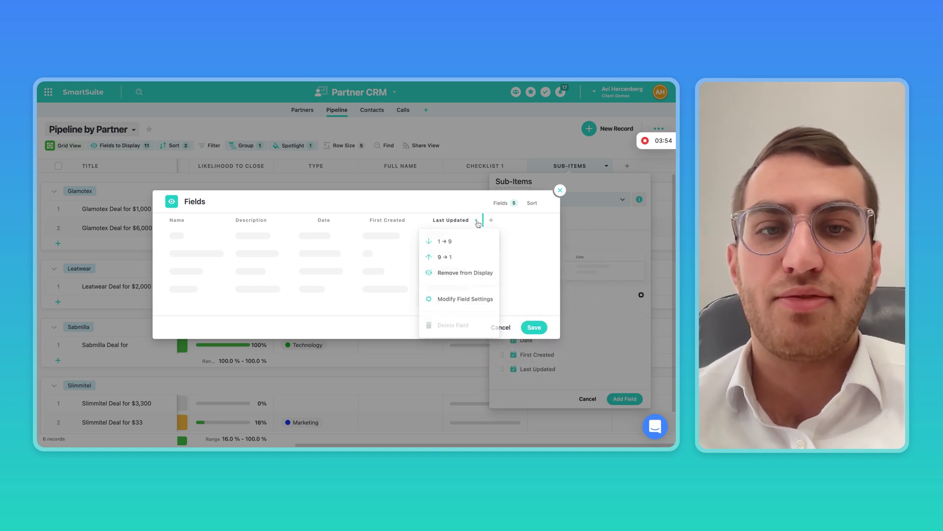
click(454, 299)
click(467, 228)
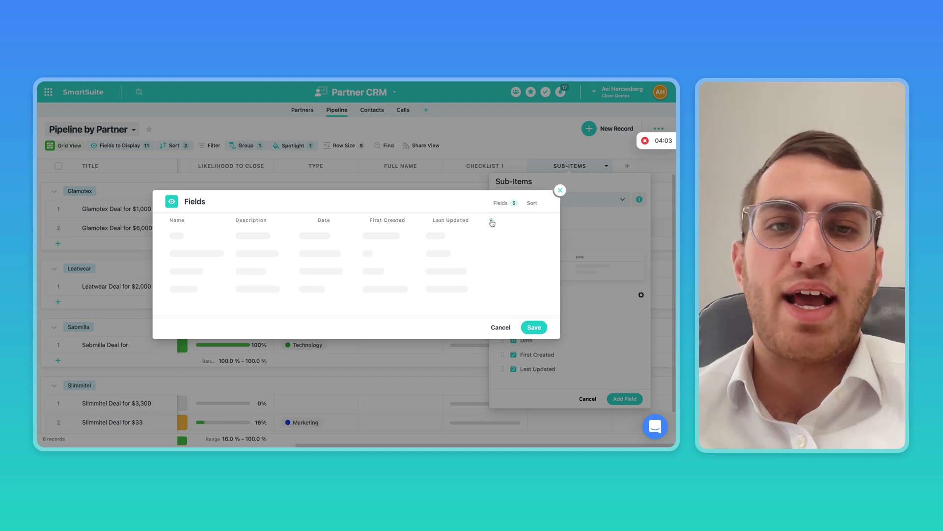
click(560, 191)
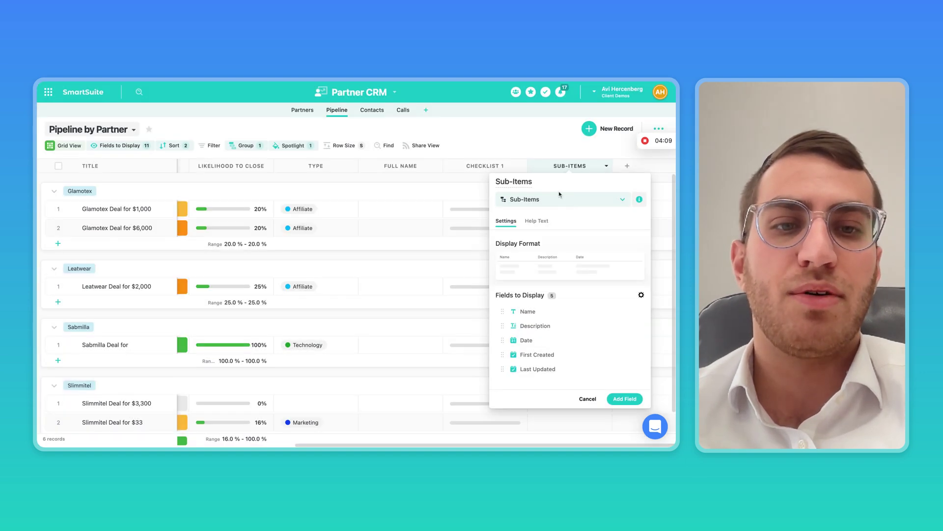
click(588, 399)
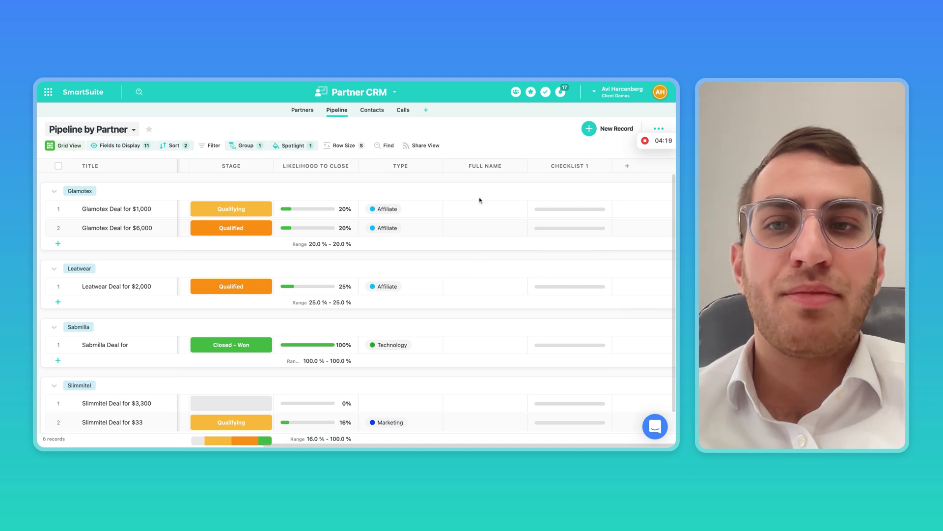
Open the Glamotex Deal for $1,000 record and set its page layout to Two Columns 50/50.
click(67, 211)
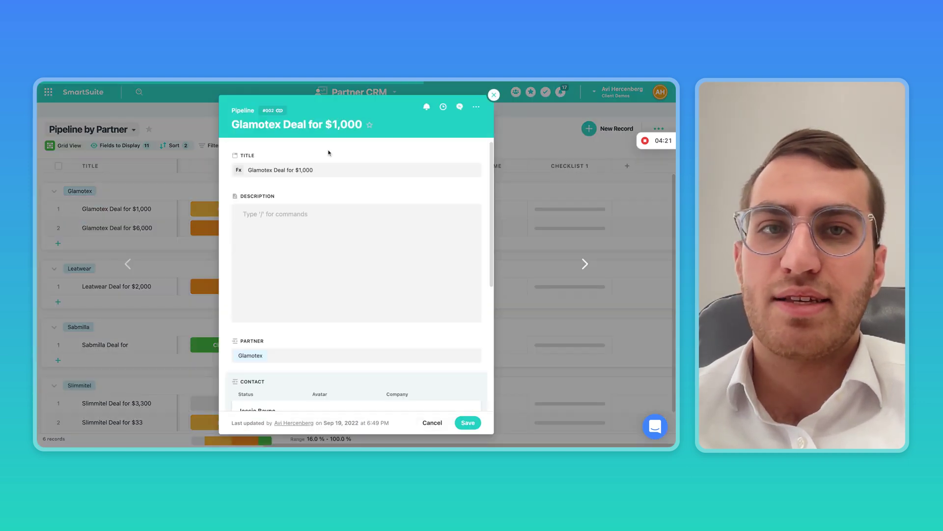
click(352, 247)
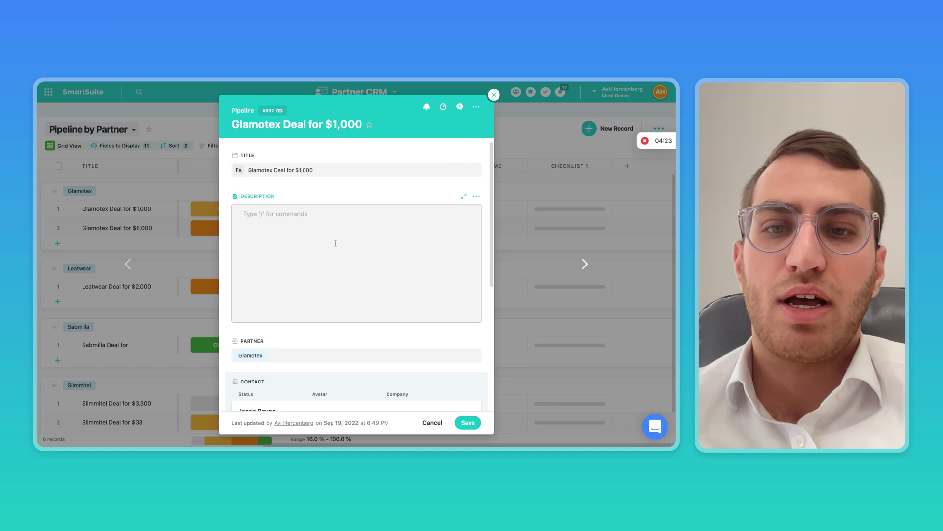
click(476, 108)
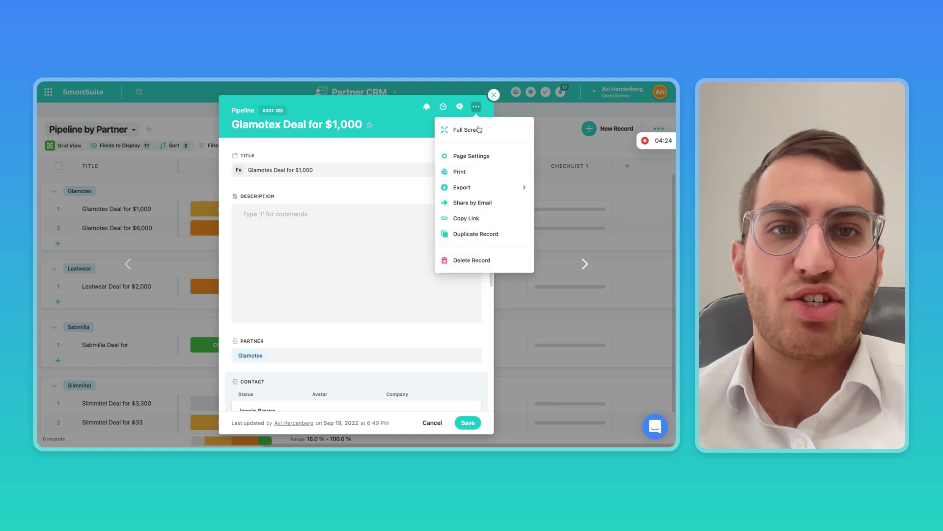
click(478, 156)
click(541, 249)
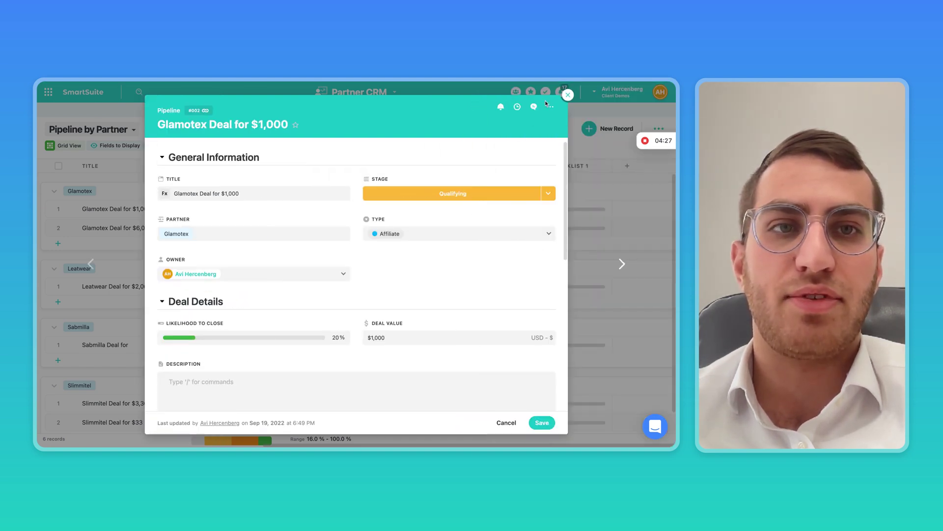
click(546, 105)
click(535, 154)
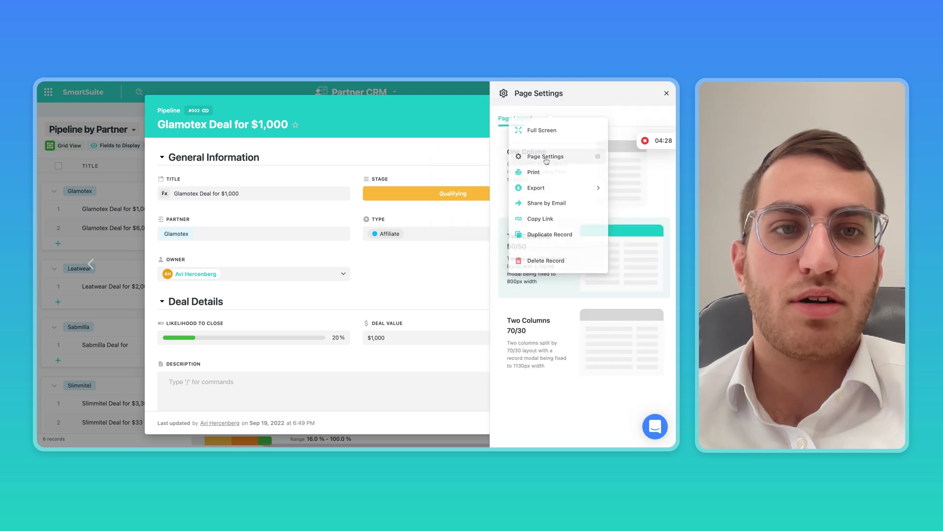
click(549, 349)
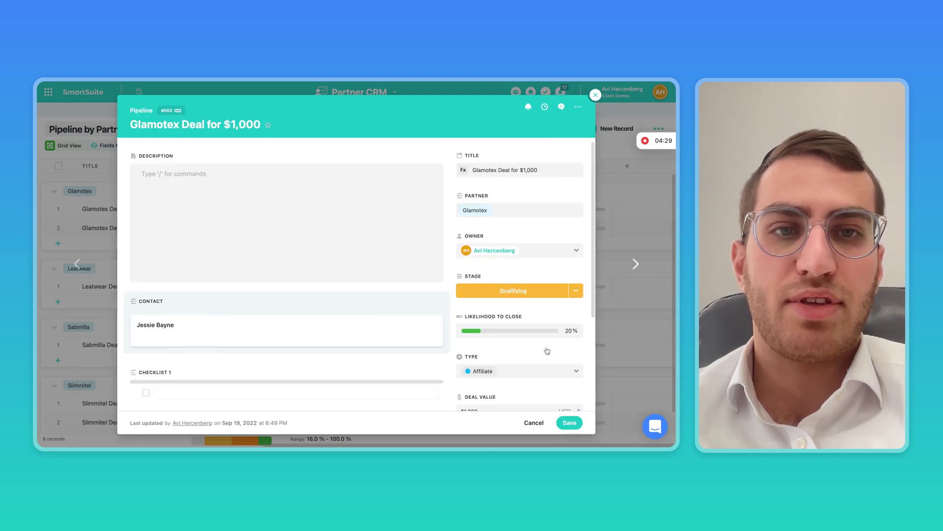
click(579, 107)
click(569, 154)
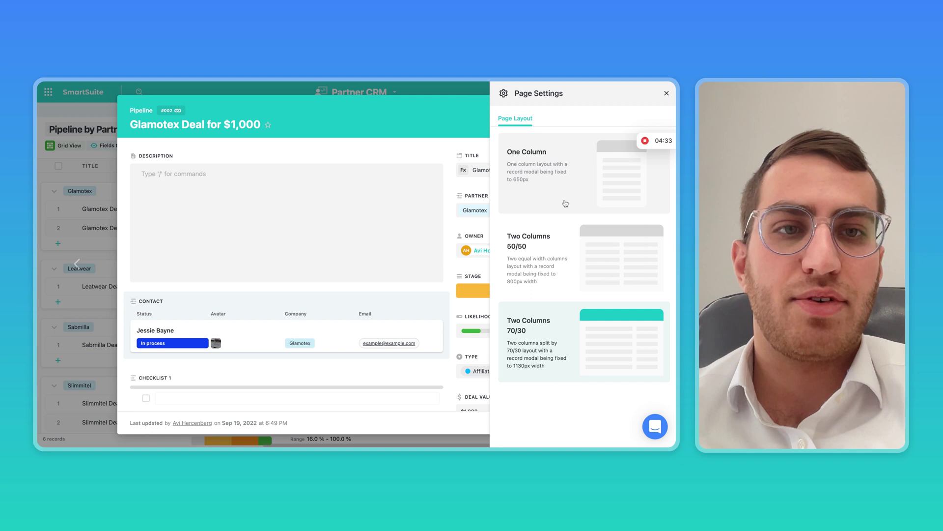
click(551, 263)
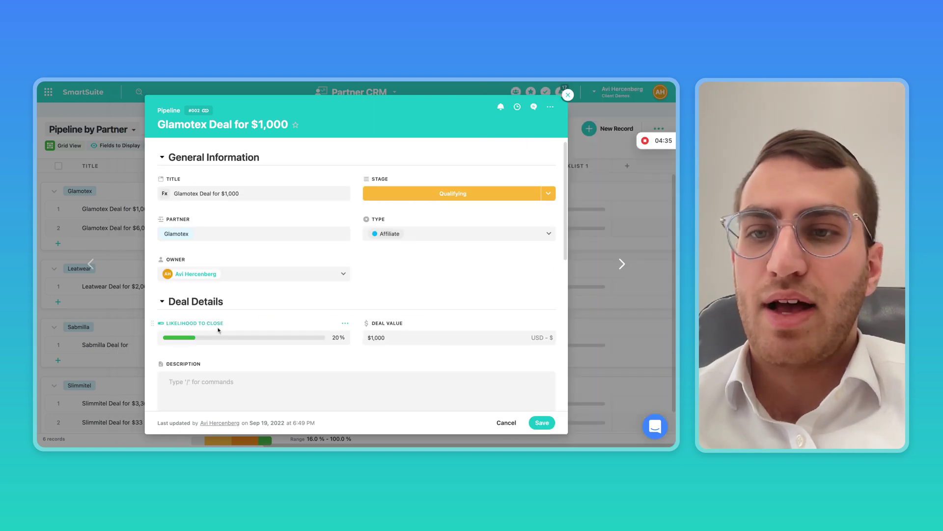
Drag Likelihood to Close into General Information above Owner.
click(163, 301)
click(163, 302)
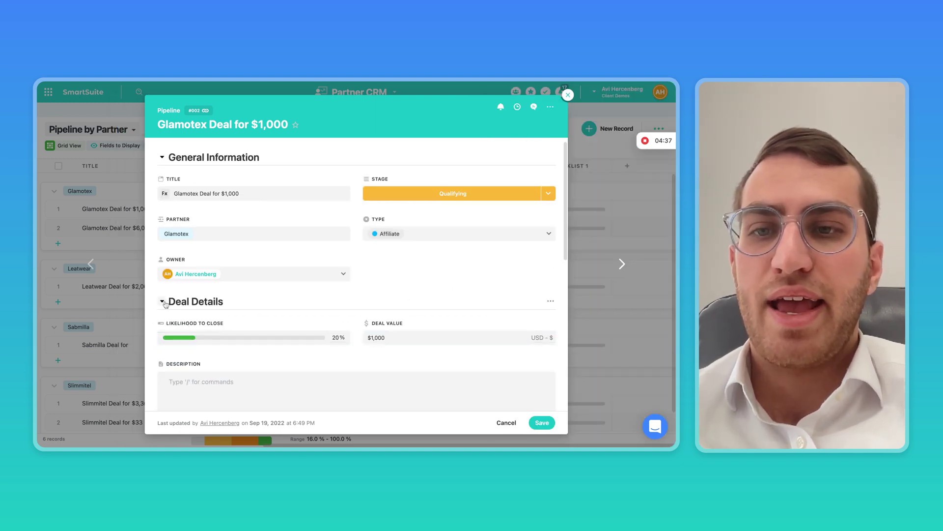
click(163, 302)
click(162, 302)
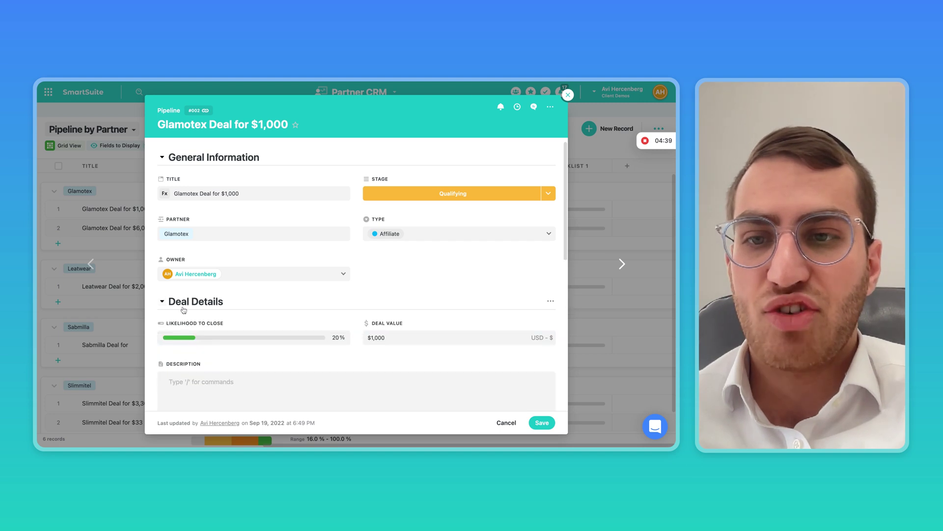
drag(152, 325, 165, 266)
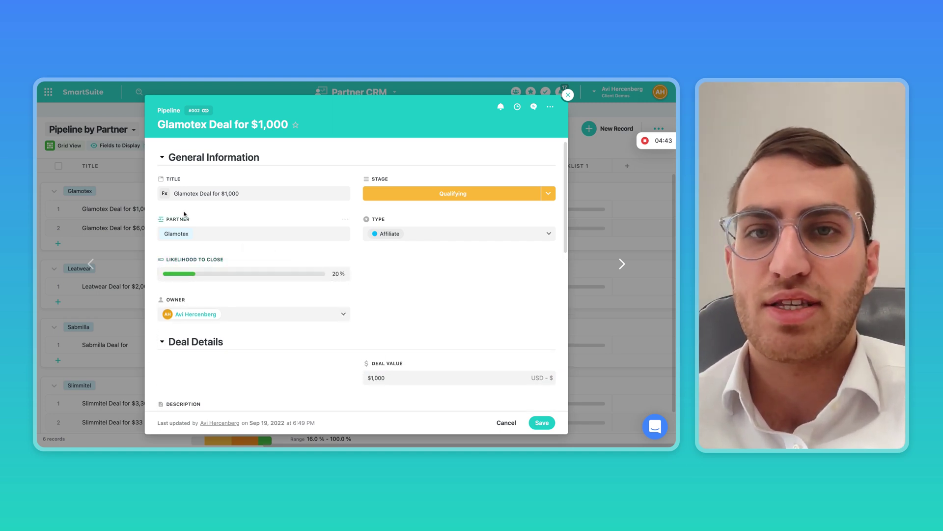
Add a section named kj'ljk' above Owner, leaving it not collapsed by default.
click(346, 299)
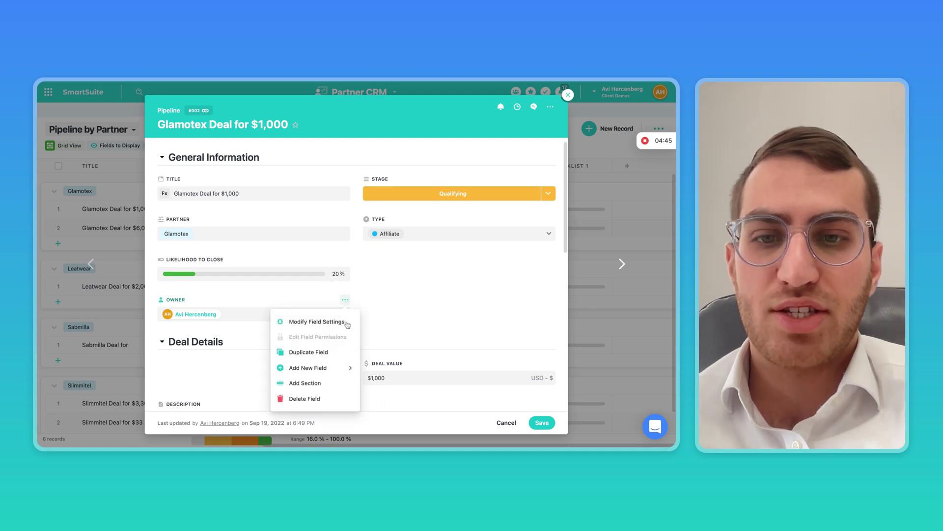
click(317, 386)
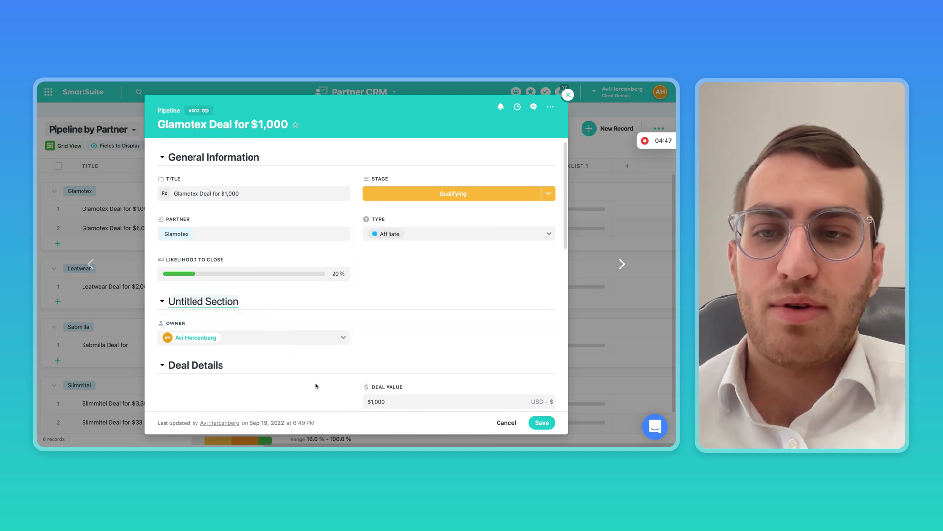
text(kj'ljk')
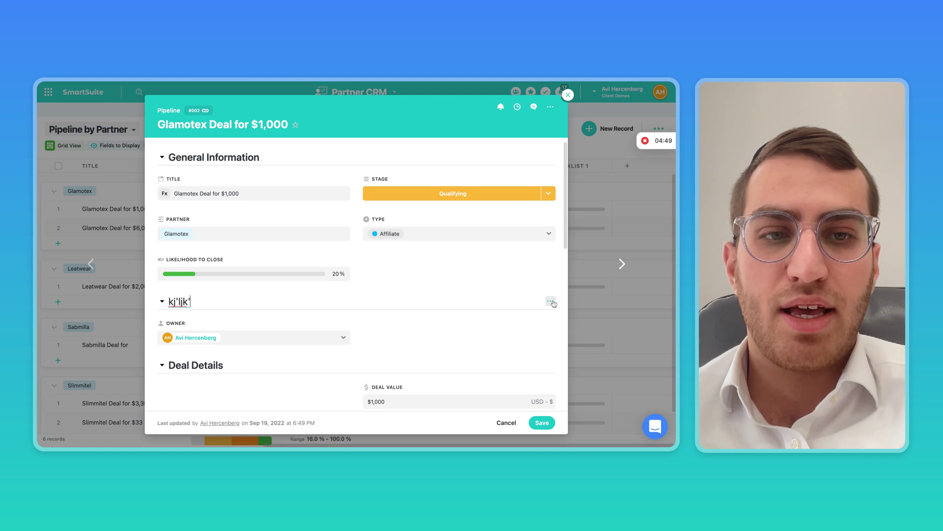
click(550, 301)
click(497, 396)
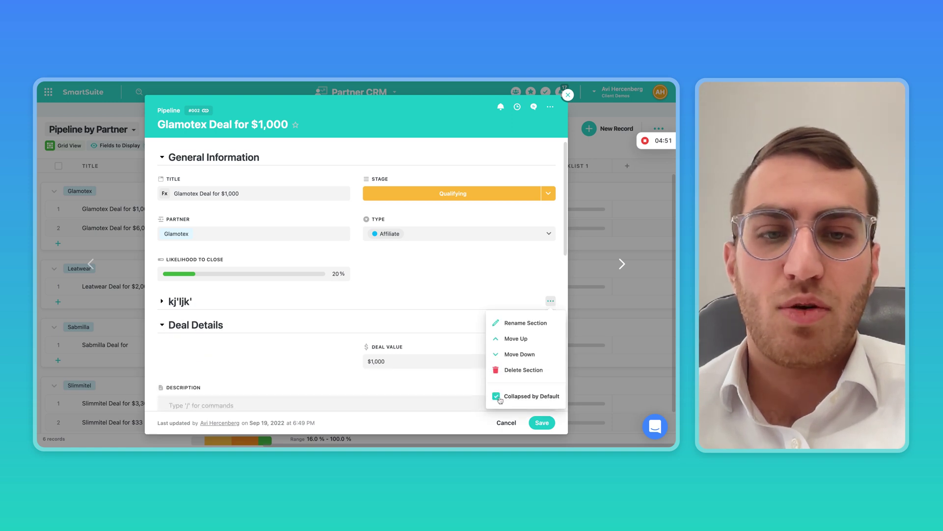
click(498, 397)
click(407, 298)
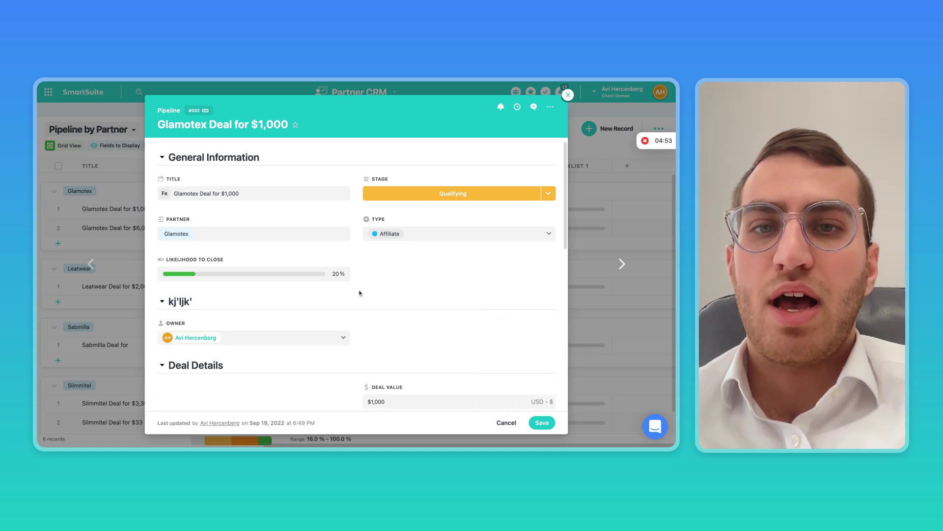
Move the Full Name field into Deal Details beside Deal Value.
scroll(359, 293, down, 5)
click(239, 271)
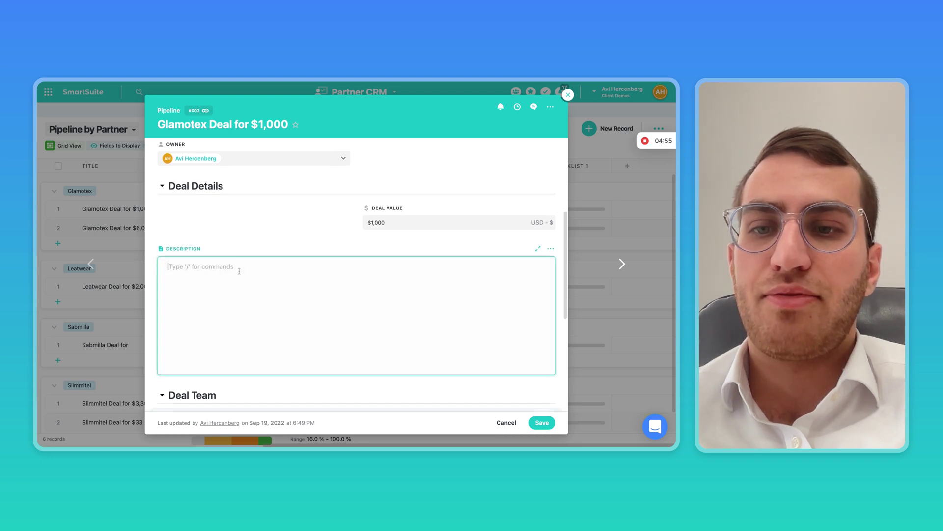
scroll(239, 271, down, 6)
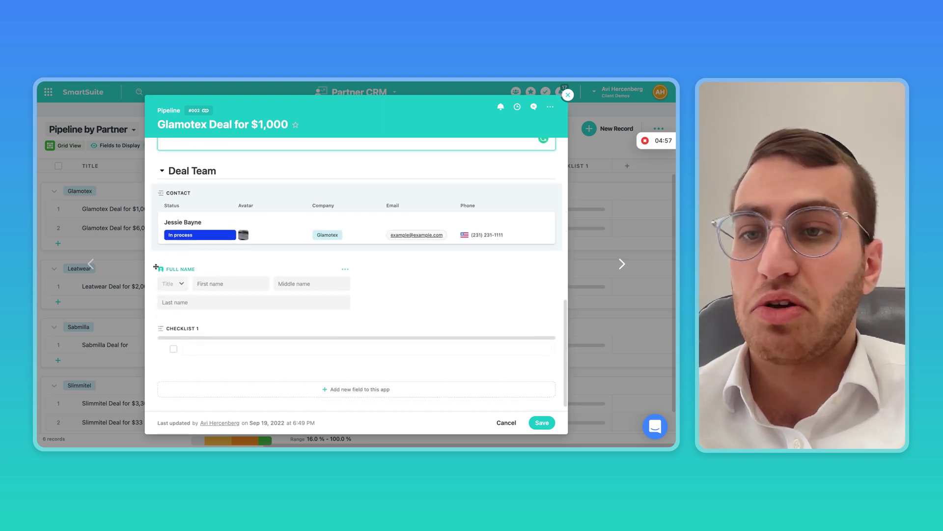
drag(156, 266, 242, 212)
scroll(243, 213, up, 4)
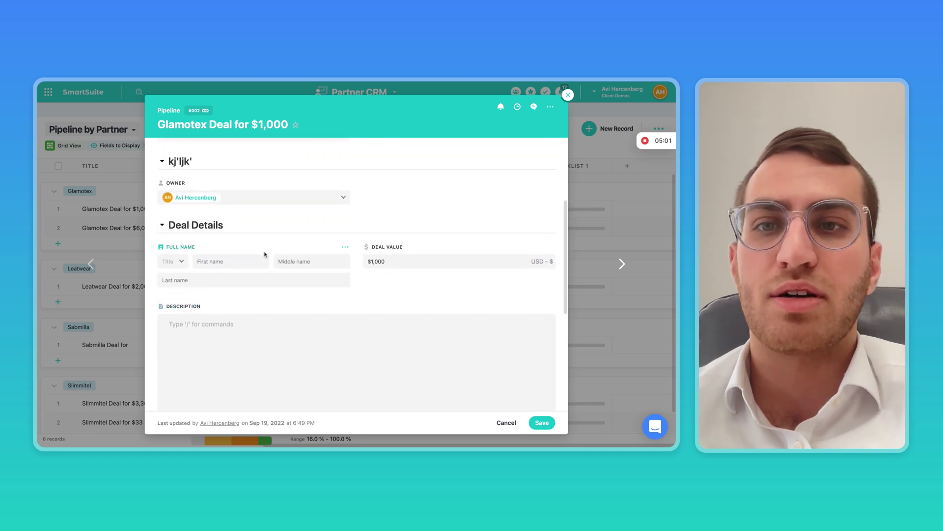
scroll(277, 300, down, 5)
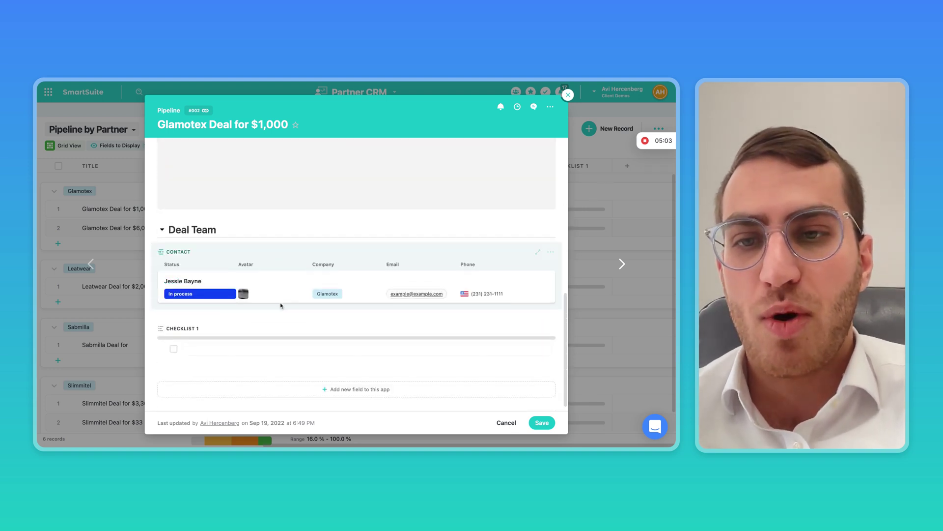
scroll(269, 284, up, 10)
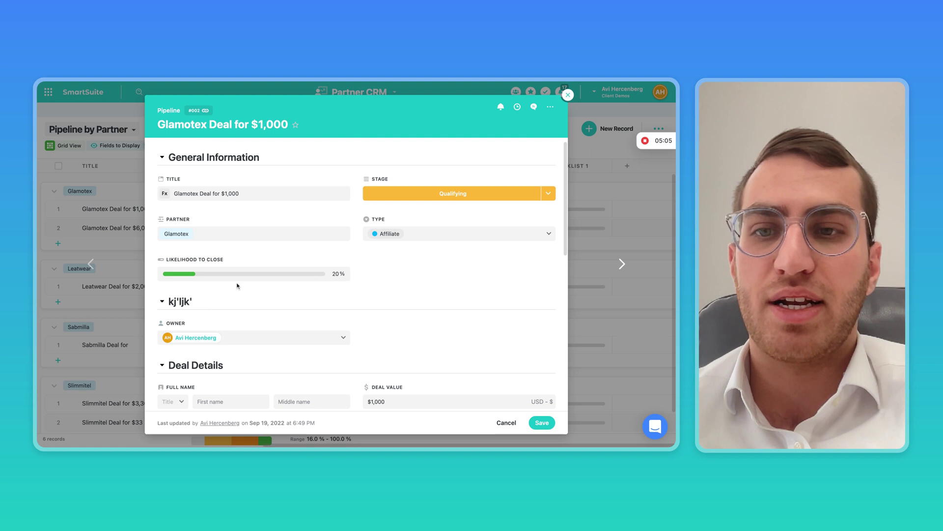
scroll(265, 333, down, 3)
click(200, 259)
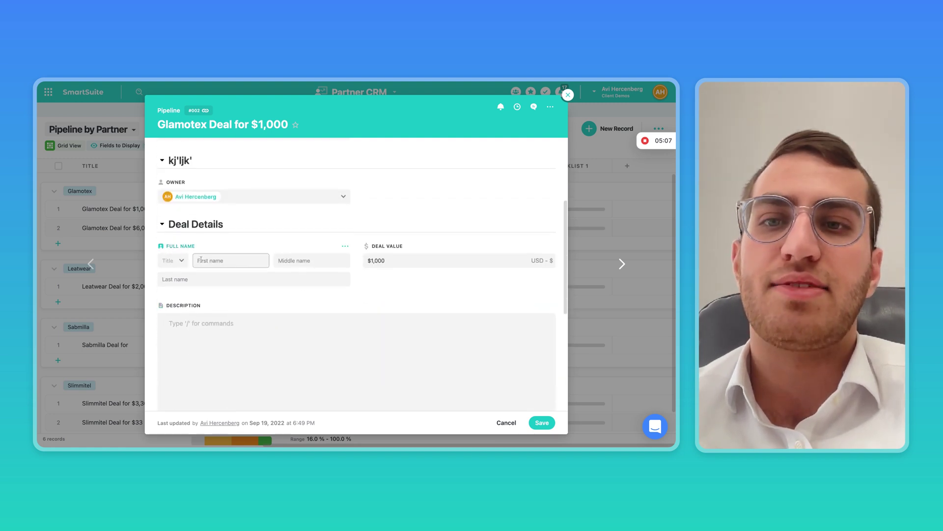
Collapse Deal Details and the kj'ljk' section, keeping General Information expanded.
click(163, 224)
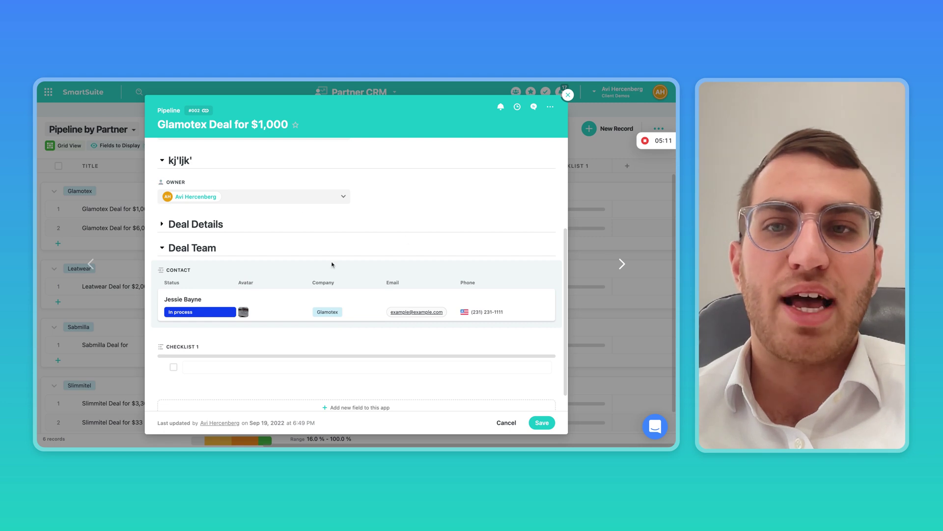
scroll(264, 263, up, 3)
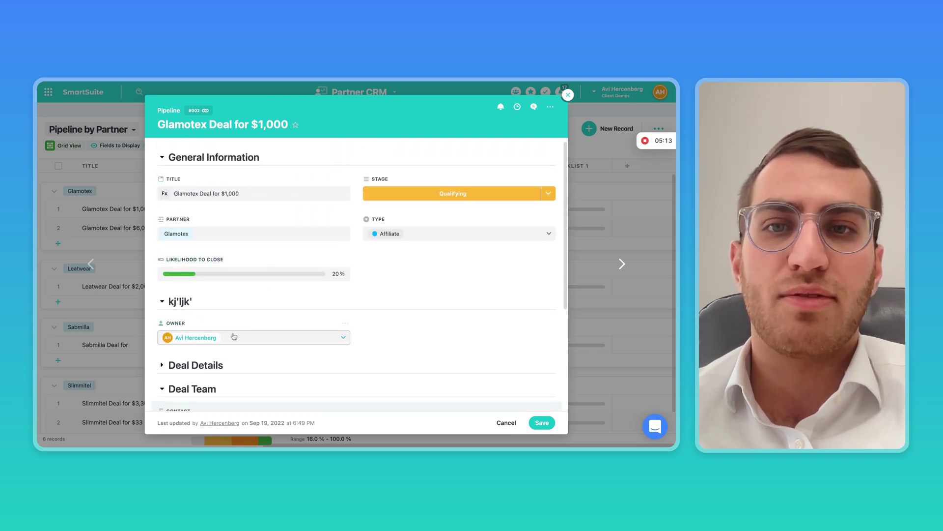
click(162, 301)
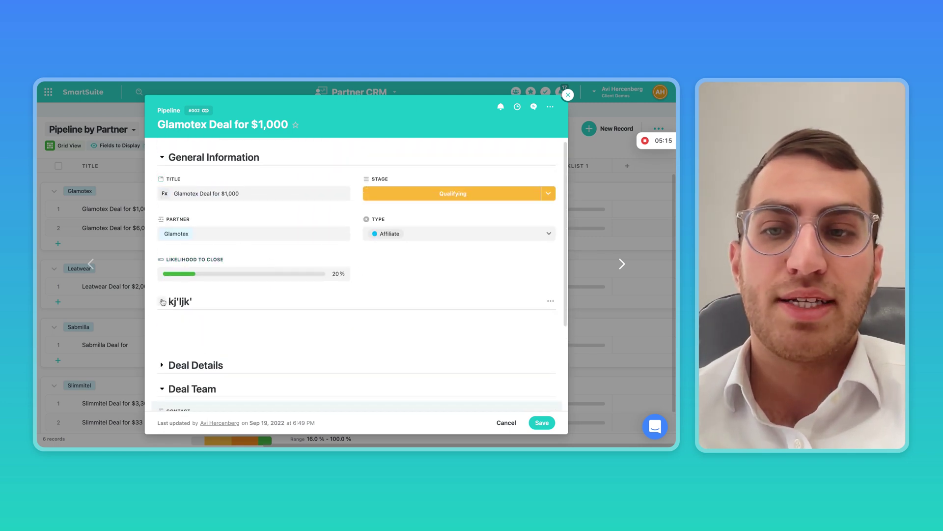
click(159, 161)
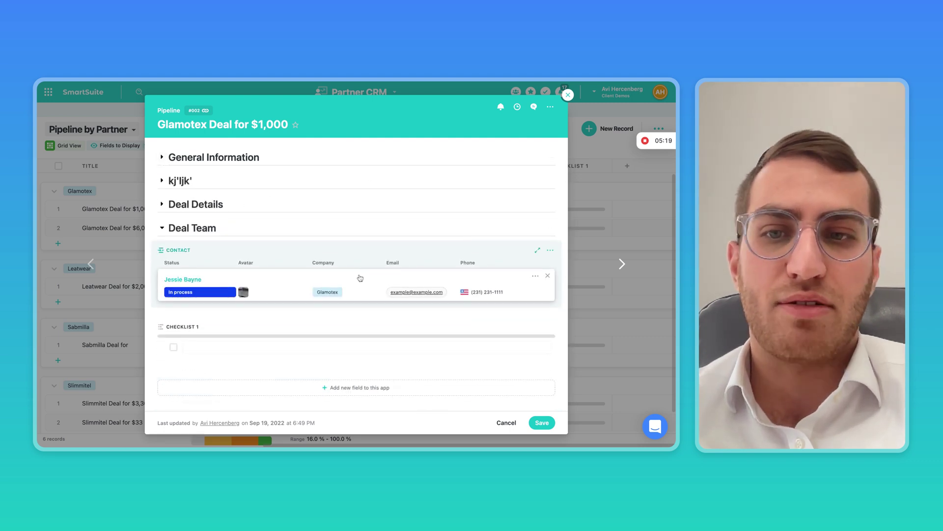
click(167, 157)
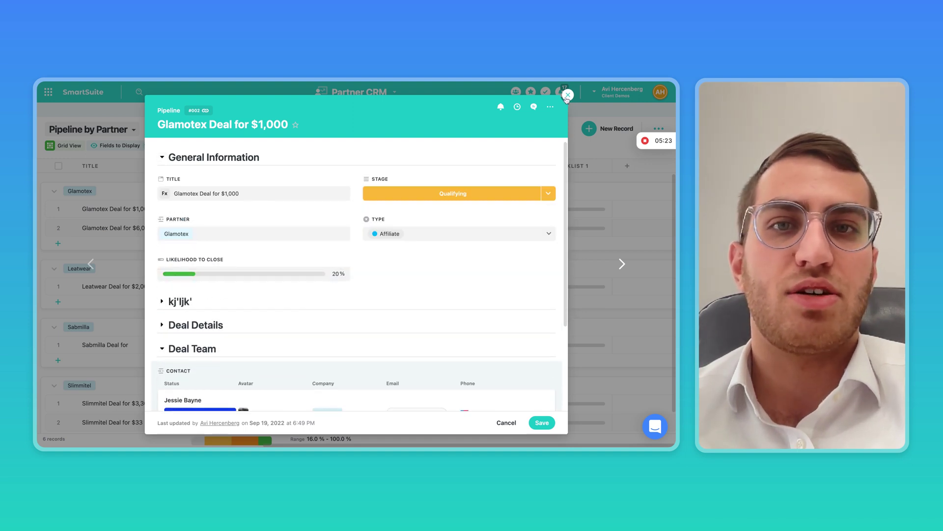
click(568, 95)
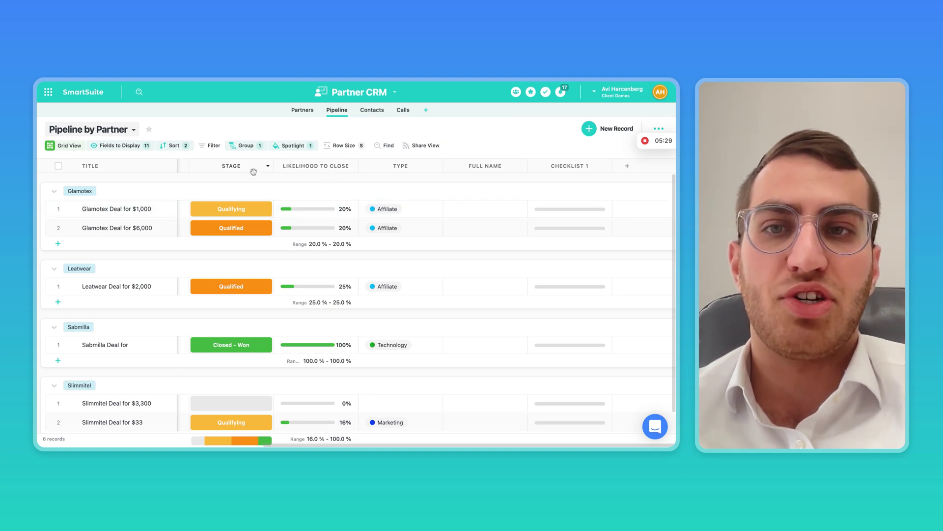
scroll(265, 169, left, 3)
scroll(264, 169, left, 5)
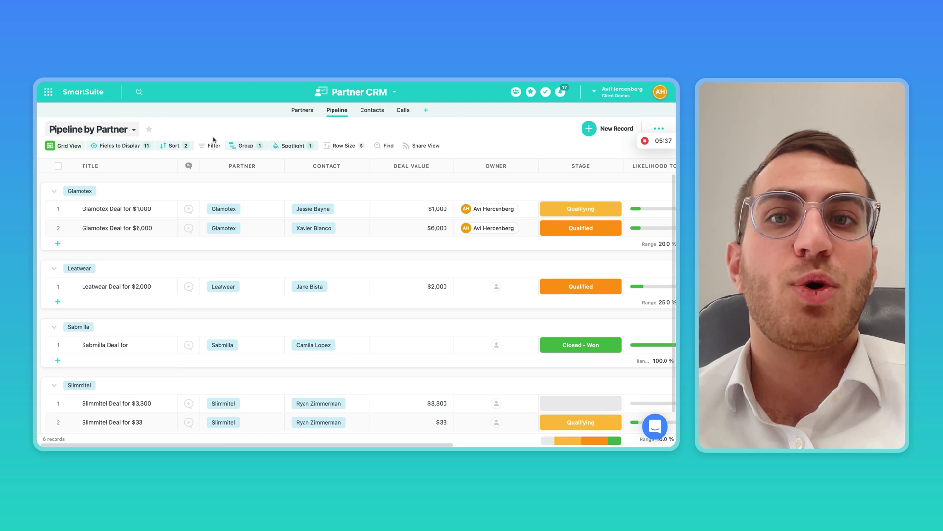
Check the empty Recycle Bin, then delete both Glamotex deal records.
click(611, 98)
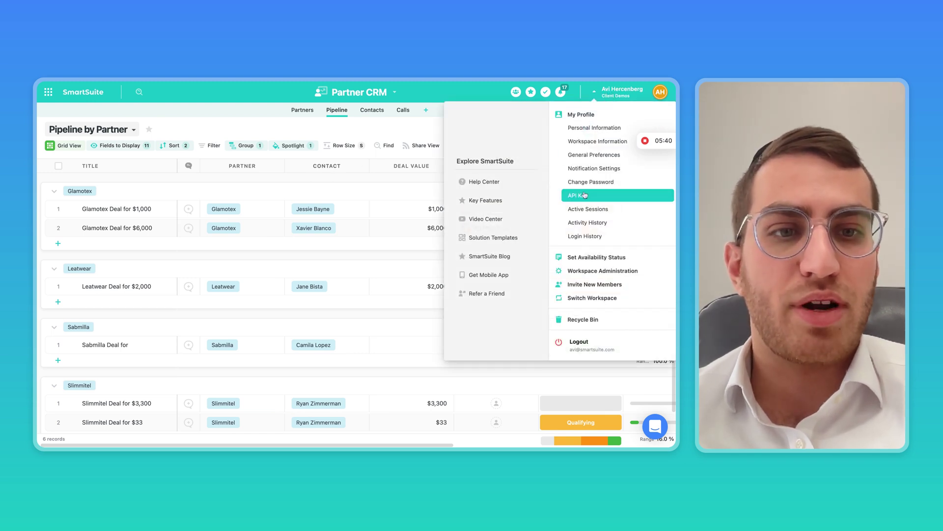
click(579, 319)
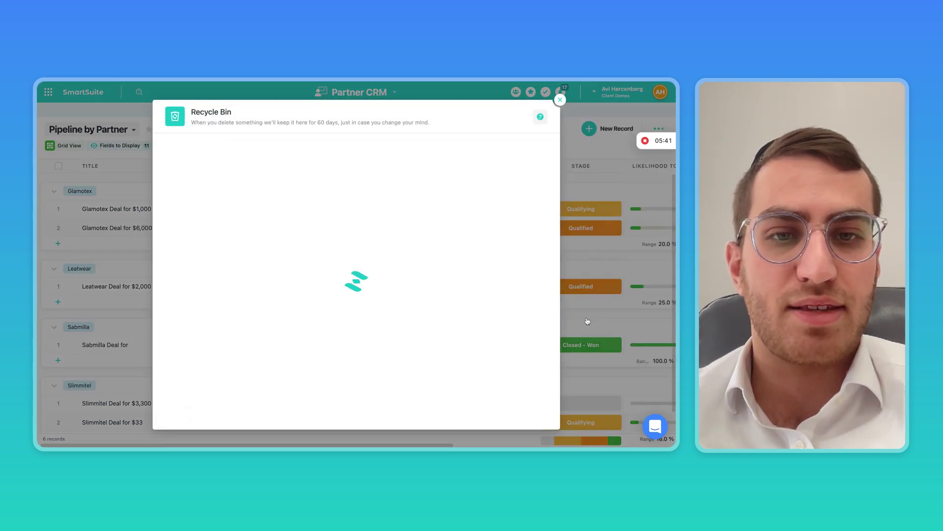
click(560, 100)
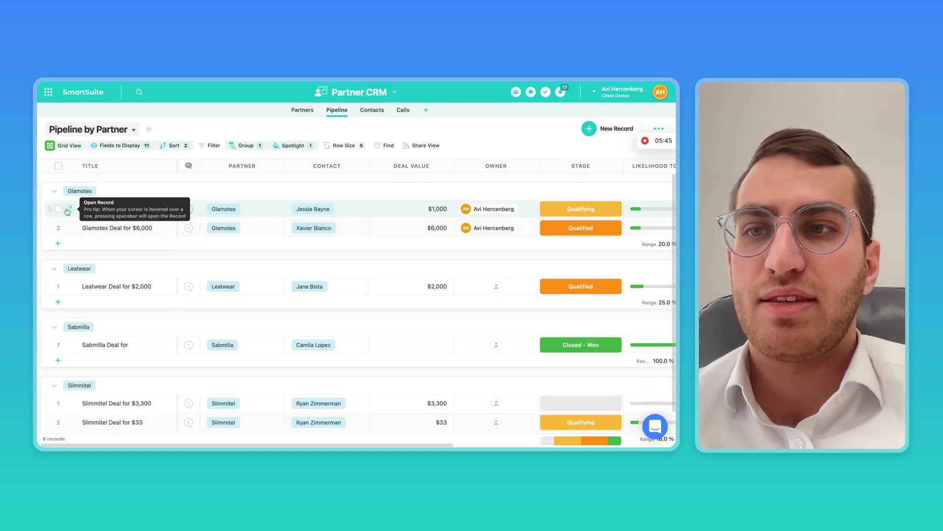
click(58, 210)
click(58, 228)
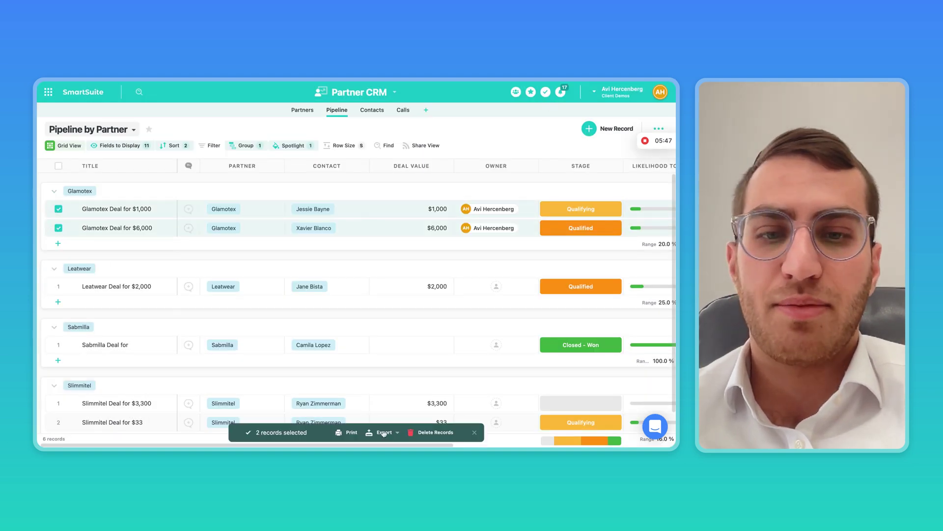
click(424, 434)
click(376, 293)
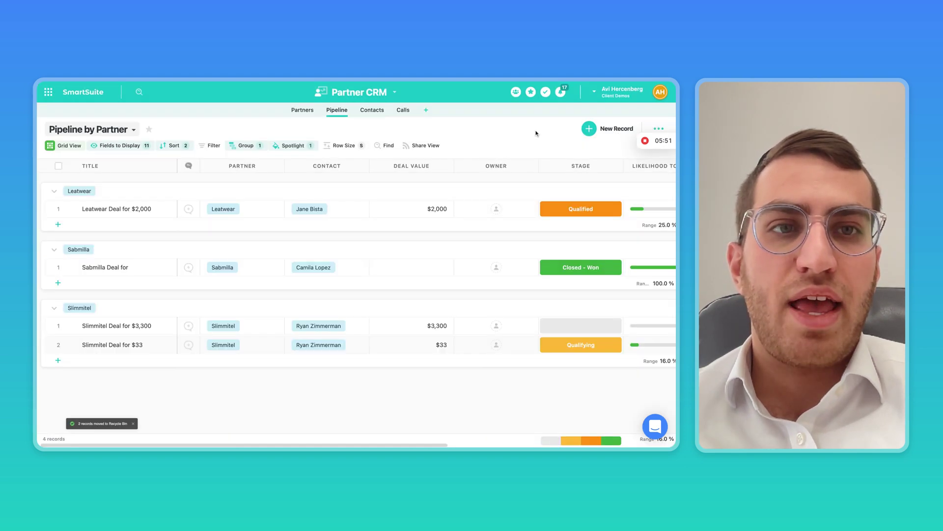
Restore Glamotex Deal for $1,000 from the Recycle Bin.
click(622, 91)
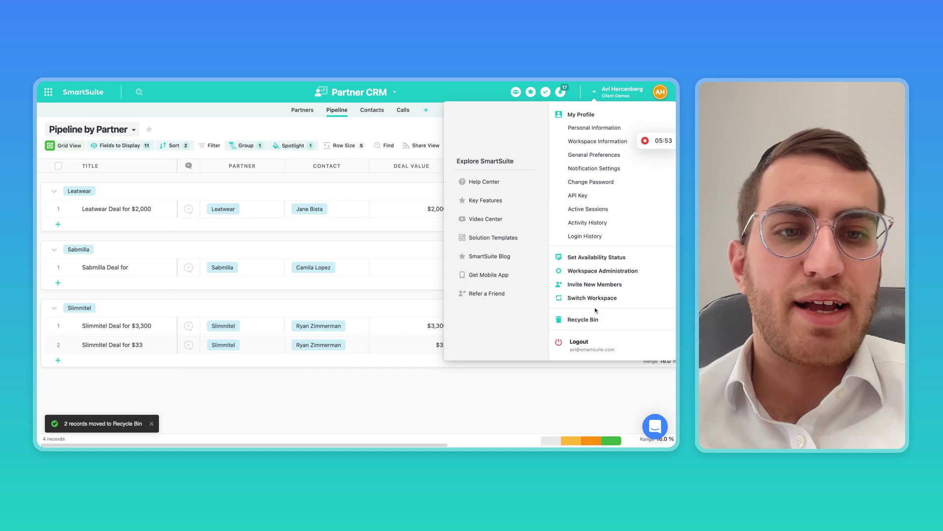
click(553, 317)
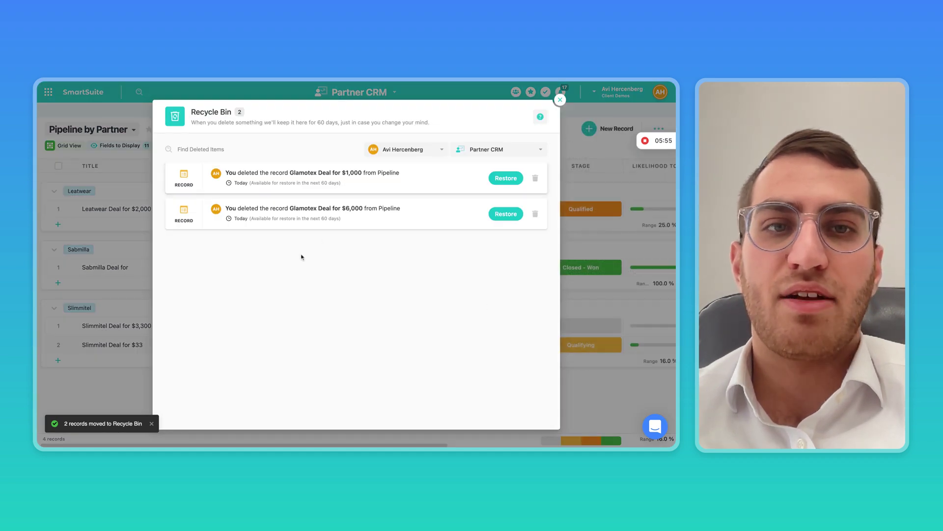
click(506, 178)
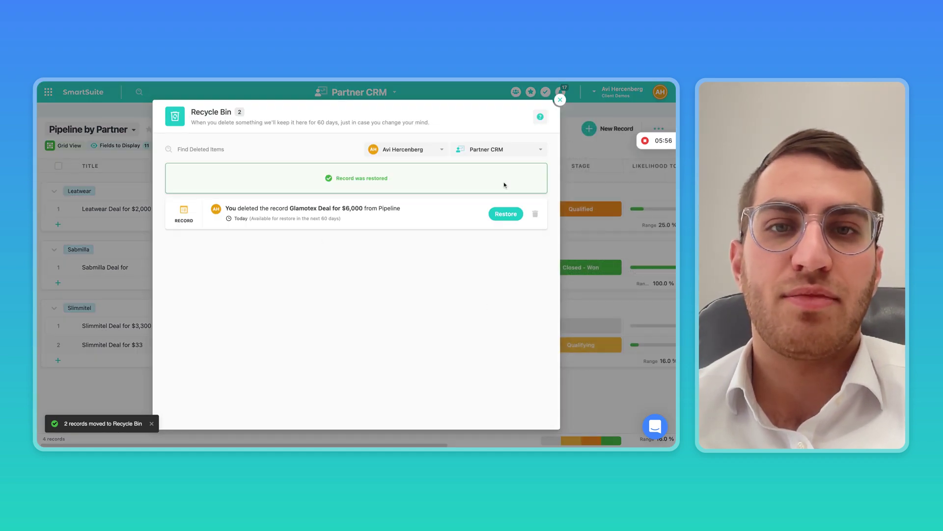
click(560, 101)
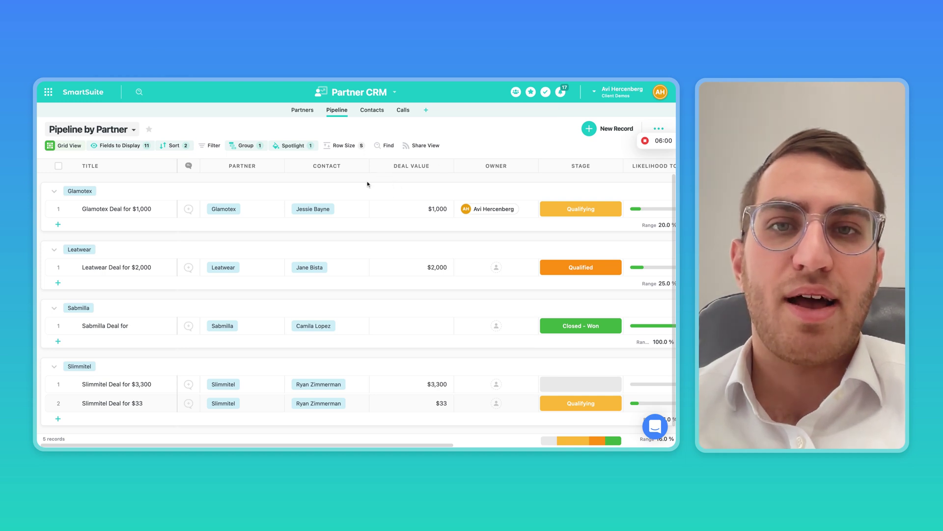
click(341, 149)
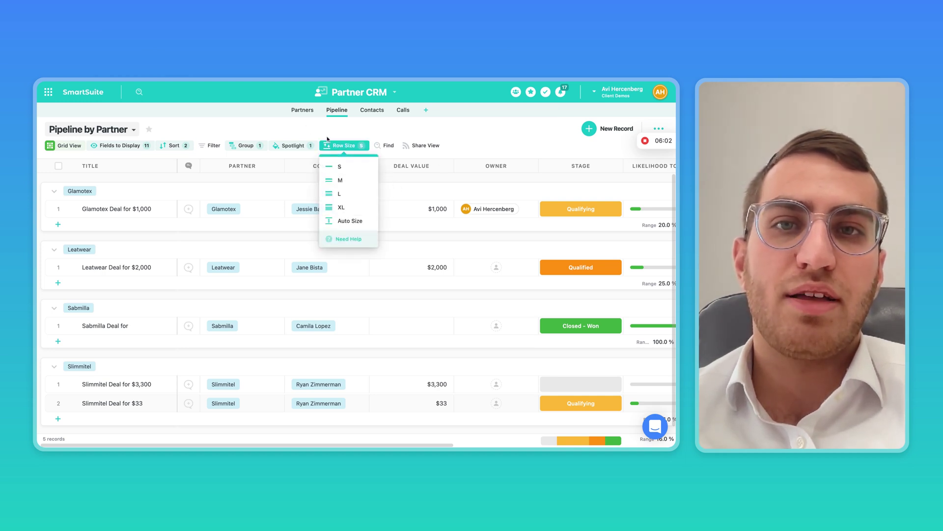
click(306, 128)
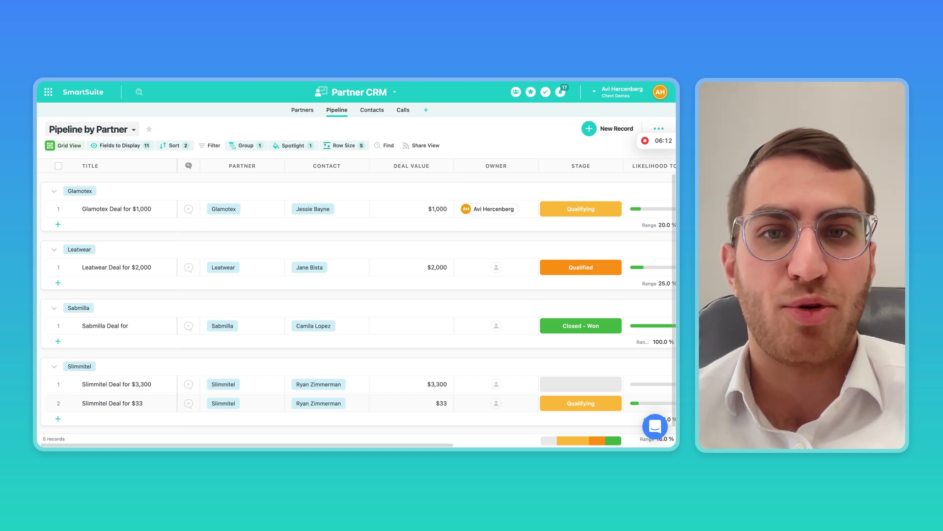
click(338, 212)
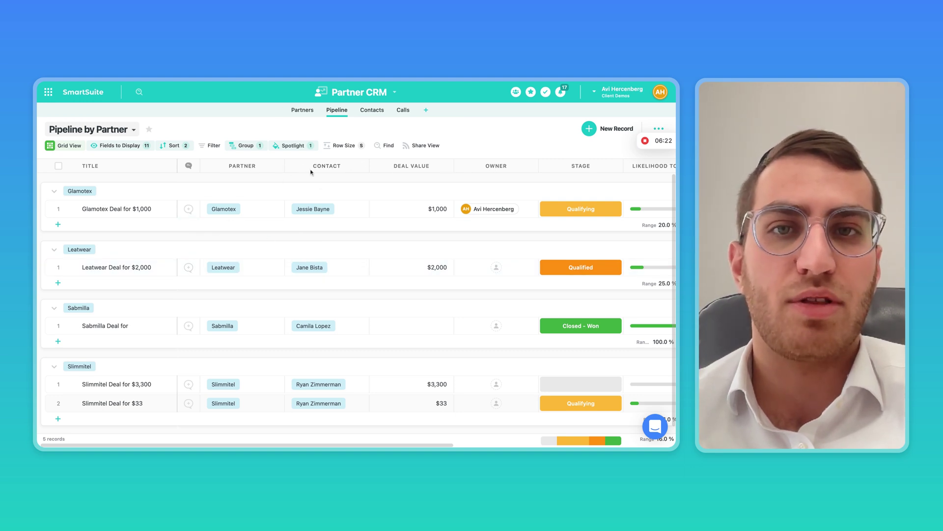
click(359, 94)
click(155, 92)
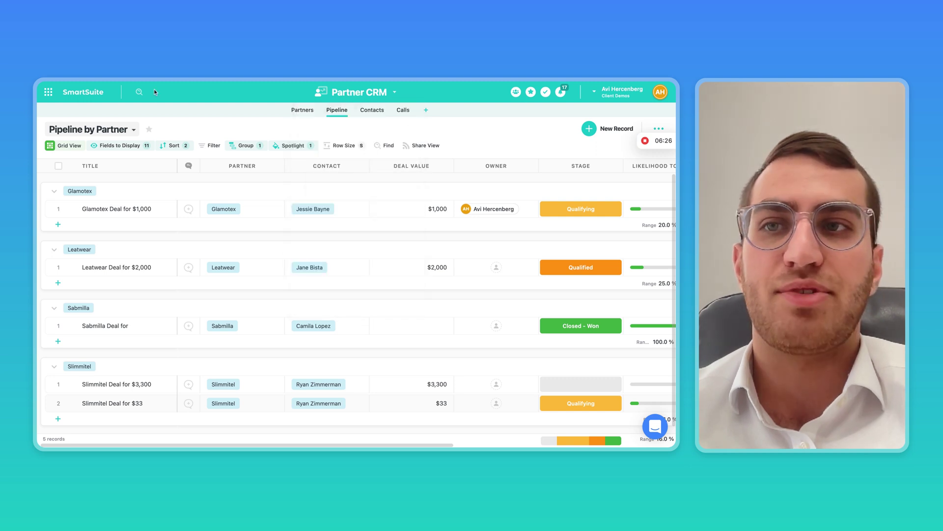
From Home, open Customer Onboarding - Webinar on its Contacts table of 11 records.
click(49, 93)
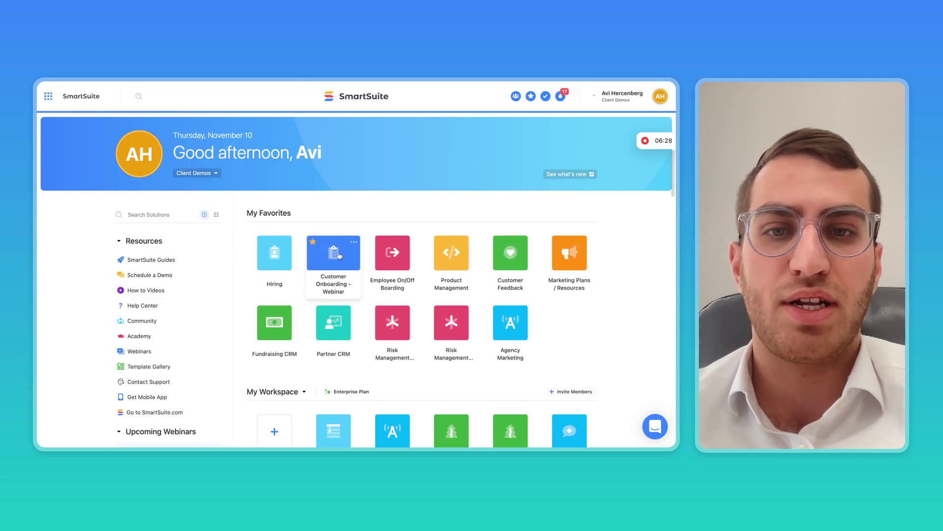
click(337, 255)
click(300, 111)
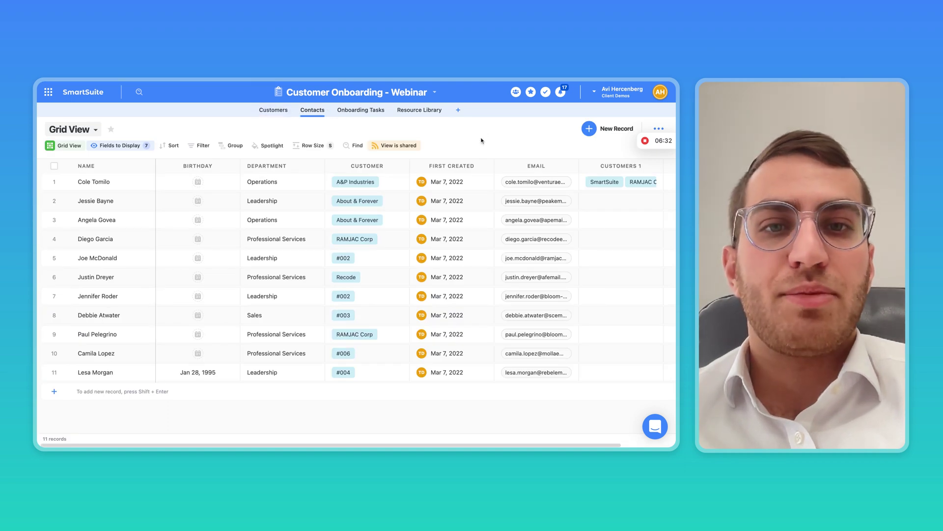
scroll(422, 194, right, 2)
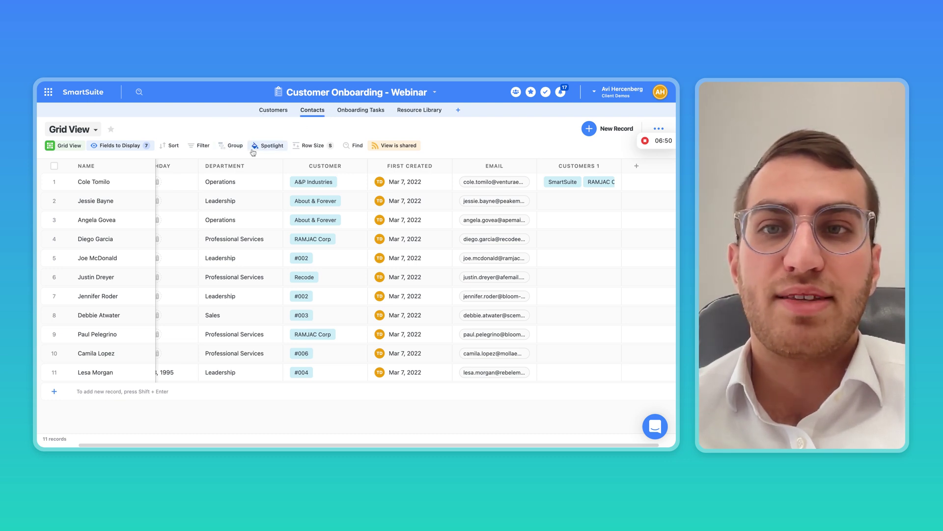
Add a second grouping level and set the first grouping field to Customer.
click(232, 146)
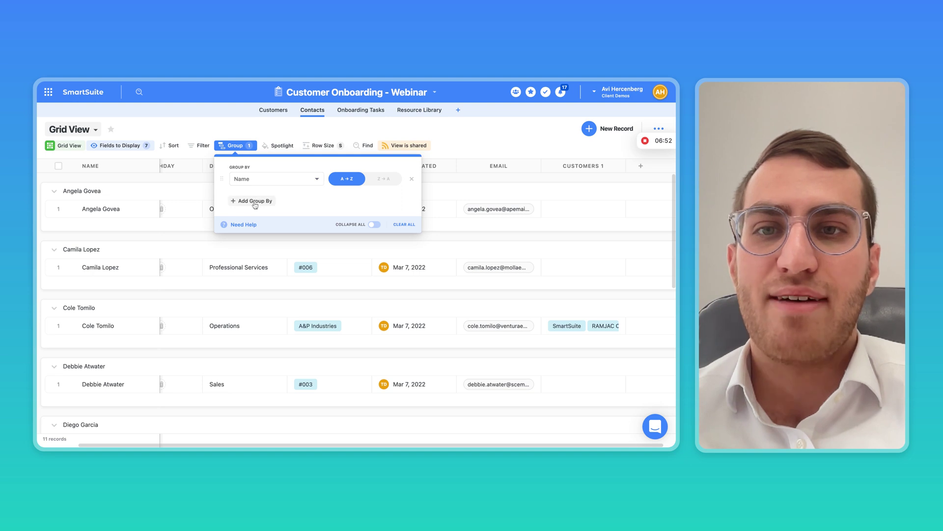
click(253, 202)
click(258, 181)
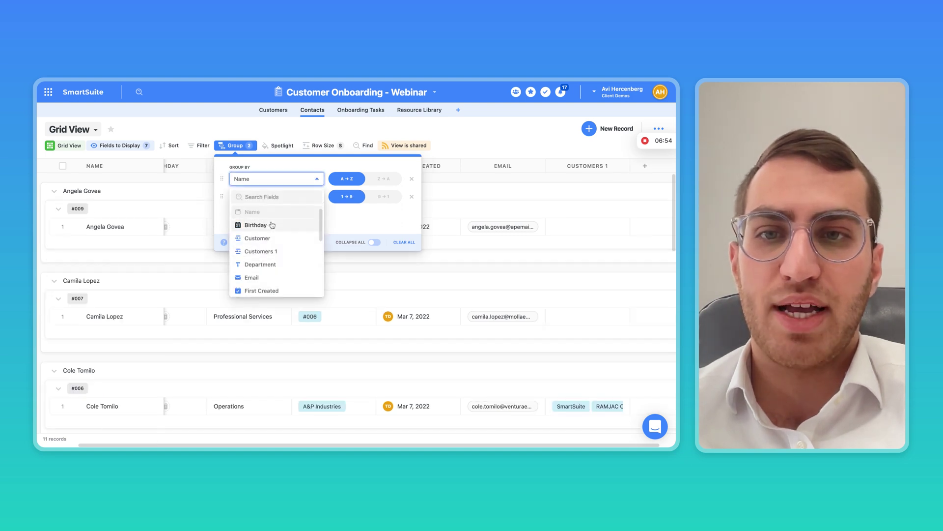
click(271, 240)
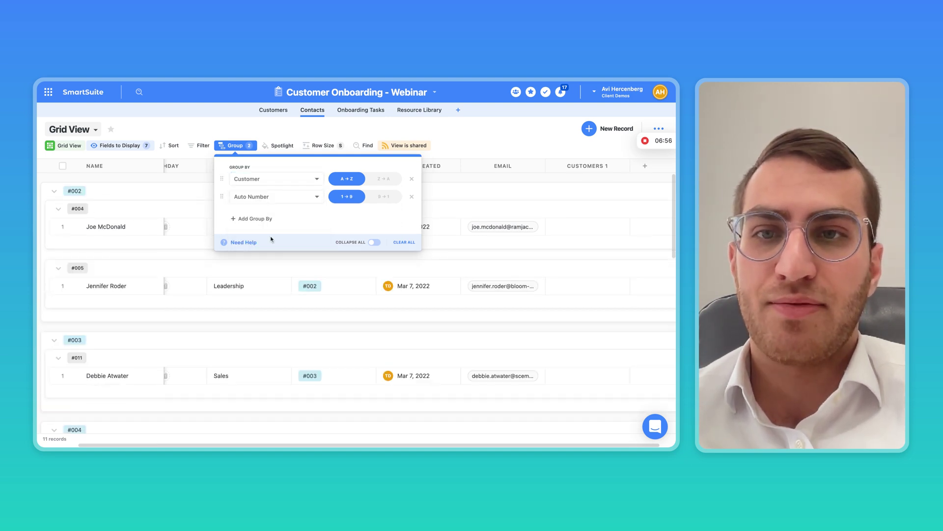
Keep Auto Number as the second grouping, then collapse and re-expand all groups.
click(263, 199)
text(s)
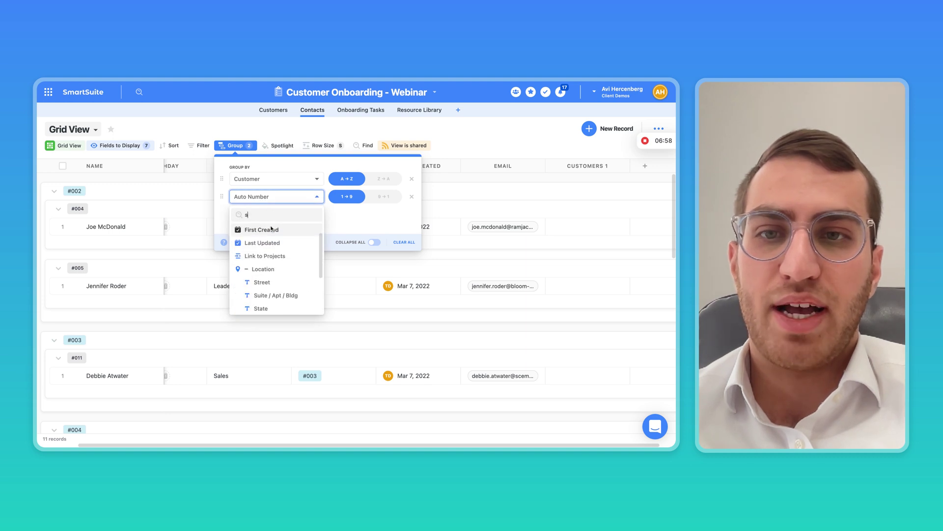
text(tt)
key(BackSpace)
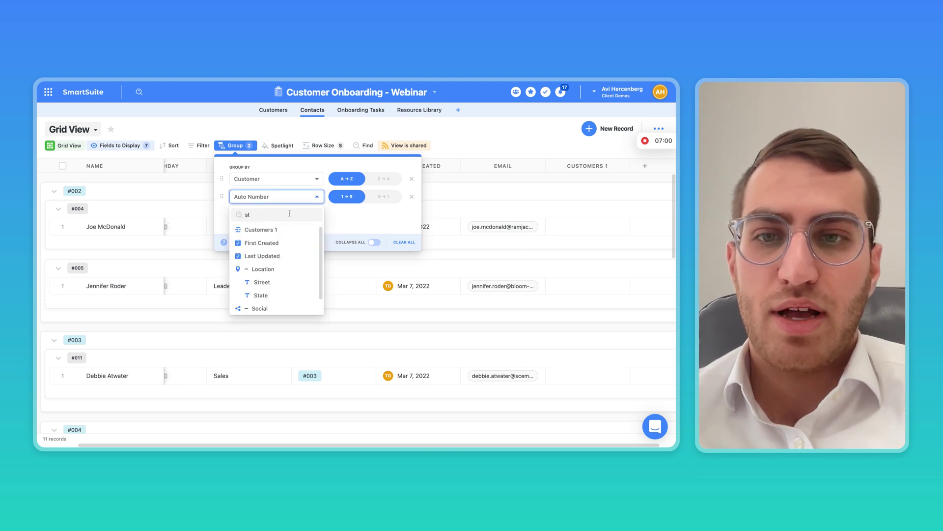
scroll(275, 296, up, 1)
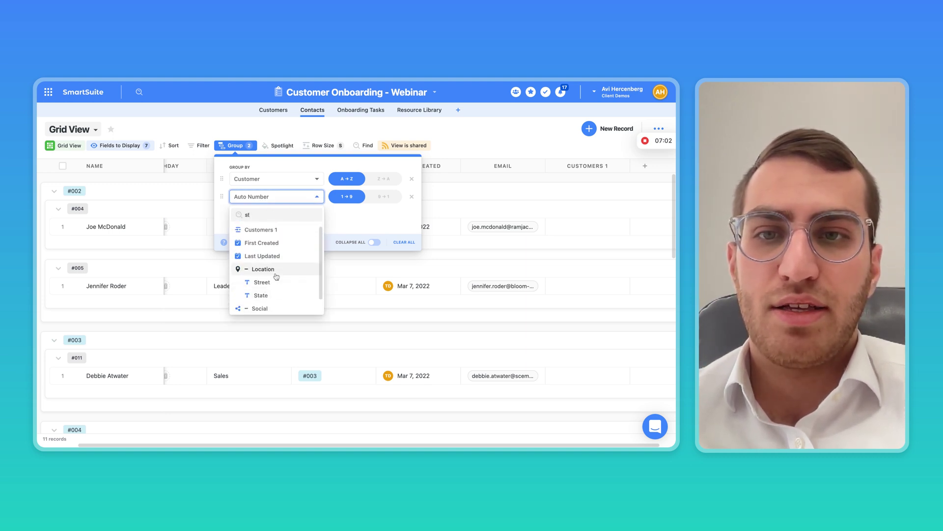
click(274, 199)
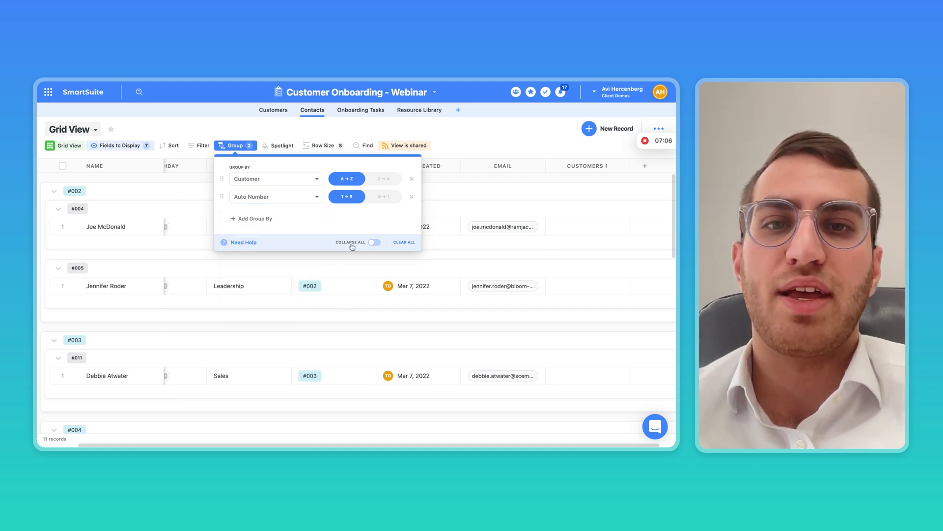
click(375, 243)
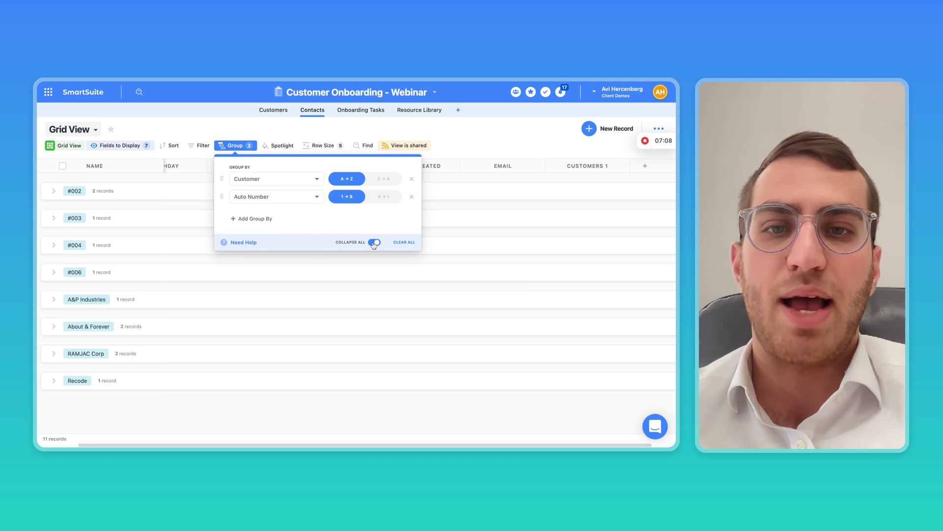
click(374, 242)
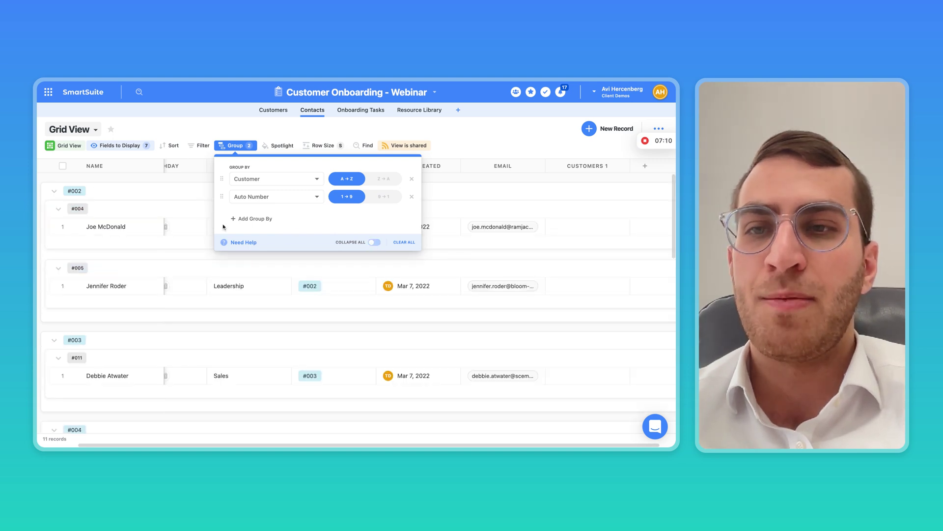
click(334, 134)
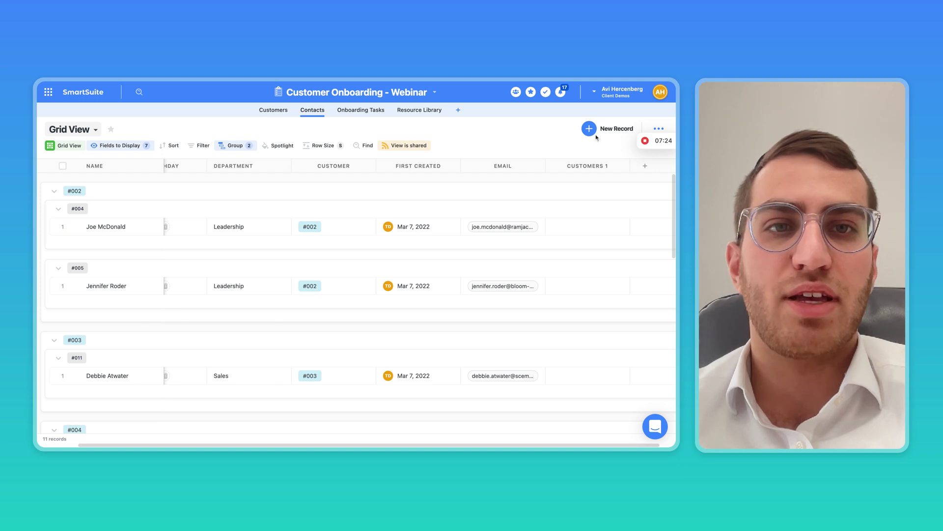
mouse_move(645, 146)
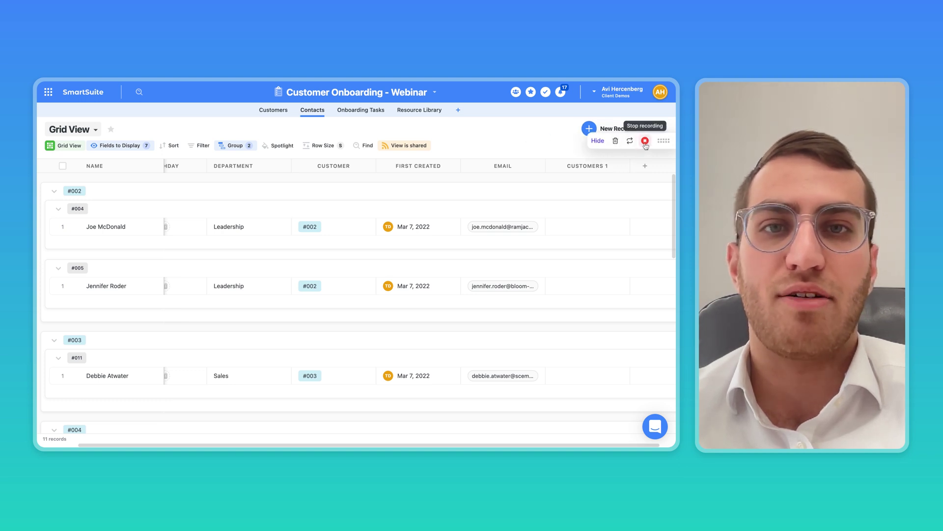